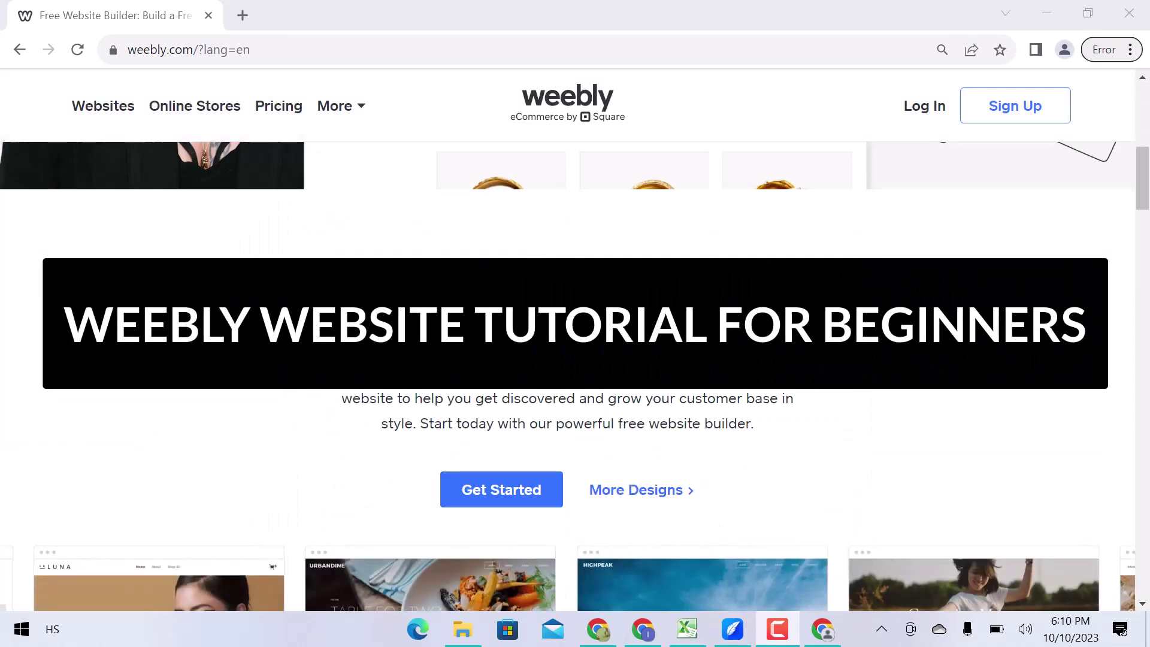
Open the Weebly sign-up form and keep Canada (English) as the locale.
{"action": "scroll", "coordinate": [576, 376], "scroll_direction": "down", "scroll_amount": 20}
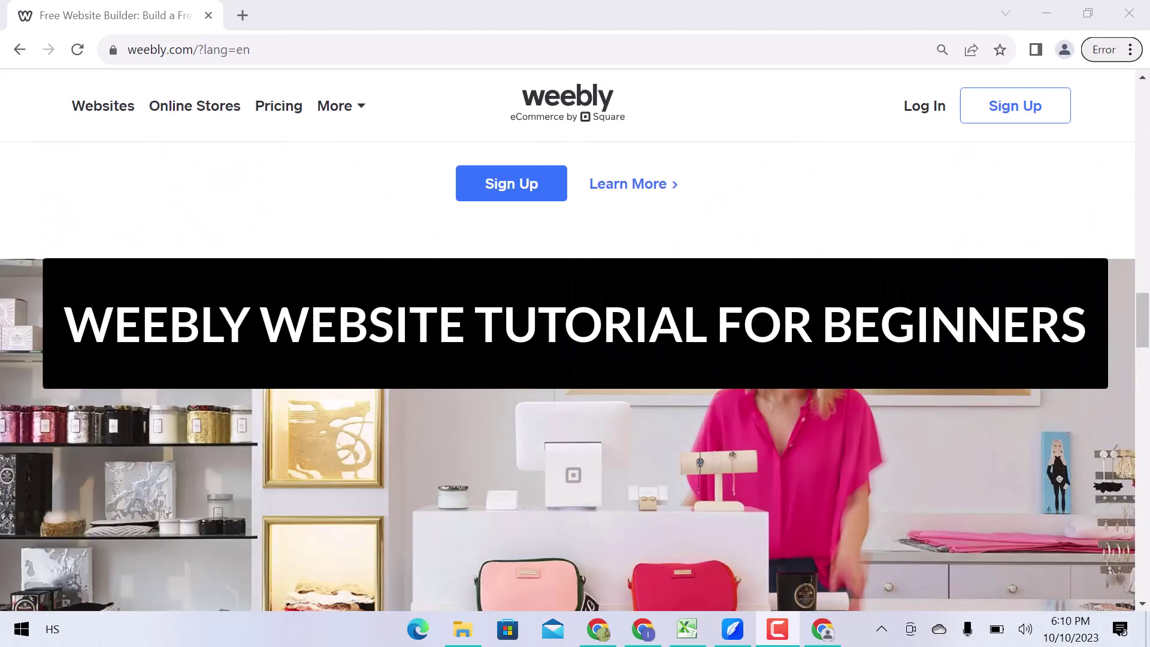
{"action": "scroll", "coordinate": [778, 325], "scroll_direction": "down", "scroll_amount": 8}
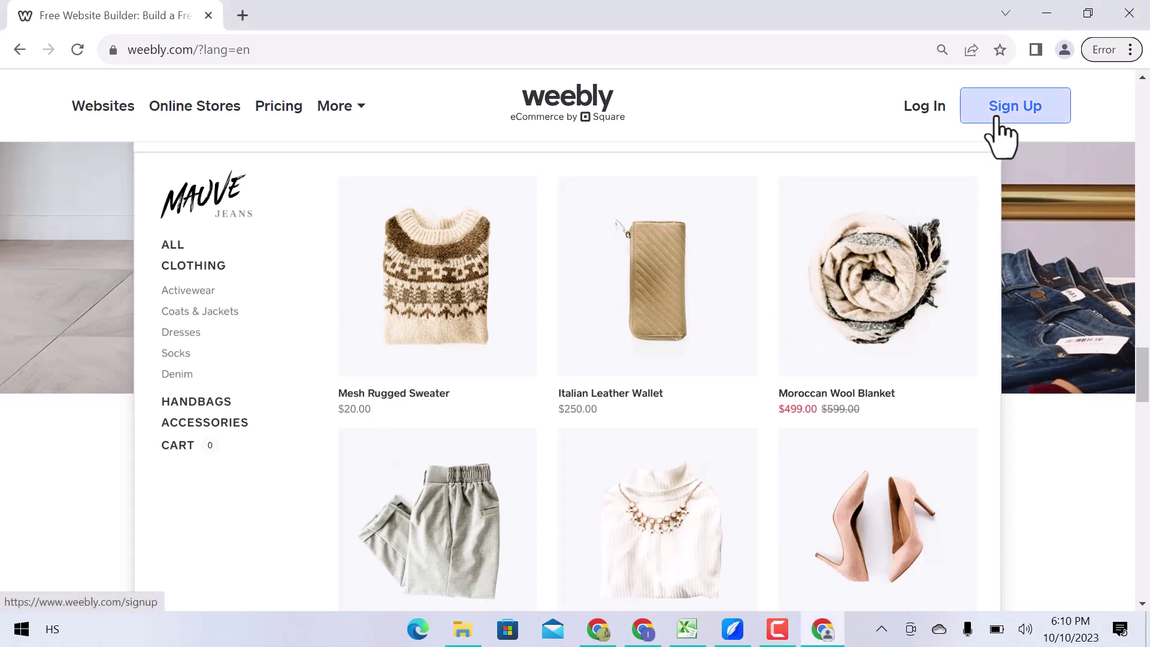
{"action": "left_click", "coordinate": [1001, 120]}
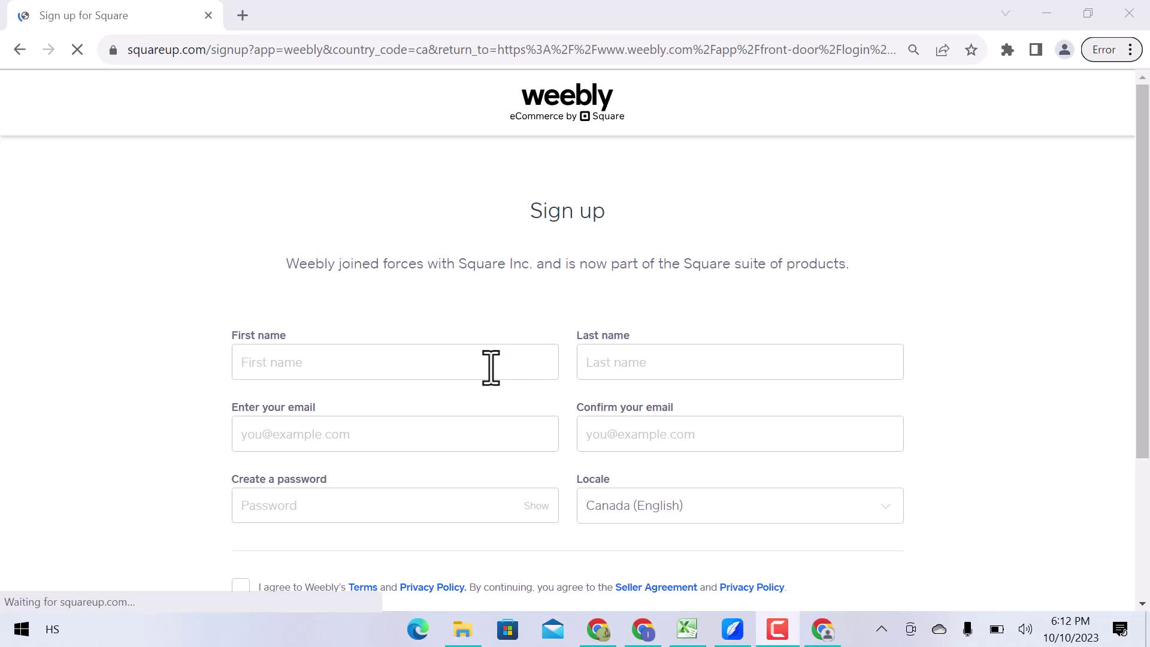
{"action": "left_click", "coordinate": [710, 507]}
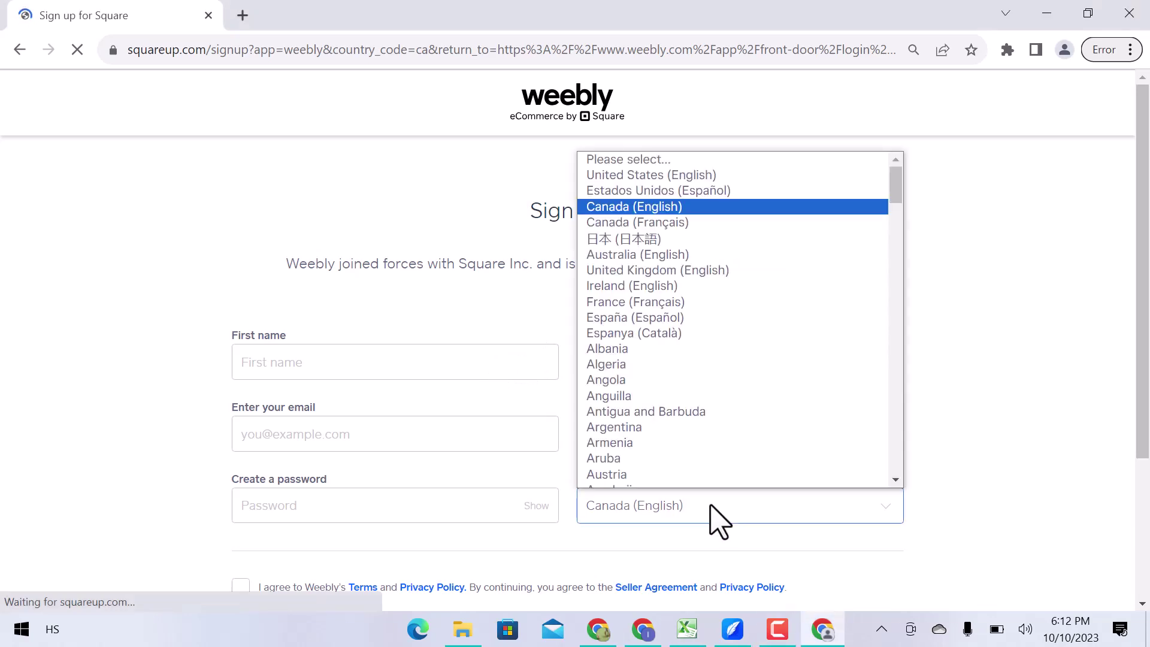
{"action": "left_click", "coordinate": [712, 507]}
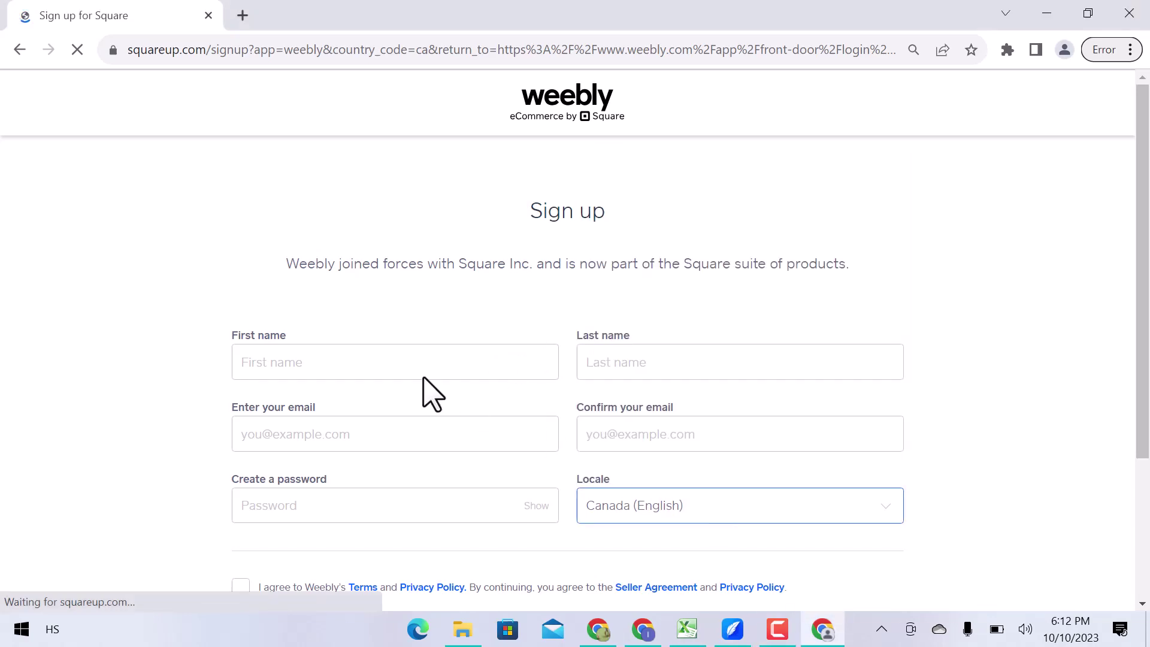
Enter the first and last name, e-mail, confirmation and password, and accept the terms.
{"action": "left_click", "coordinate": [415, 363]}
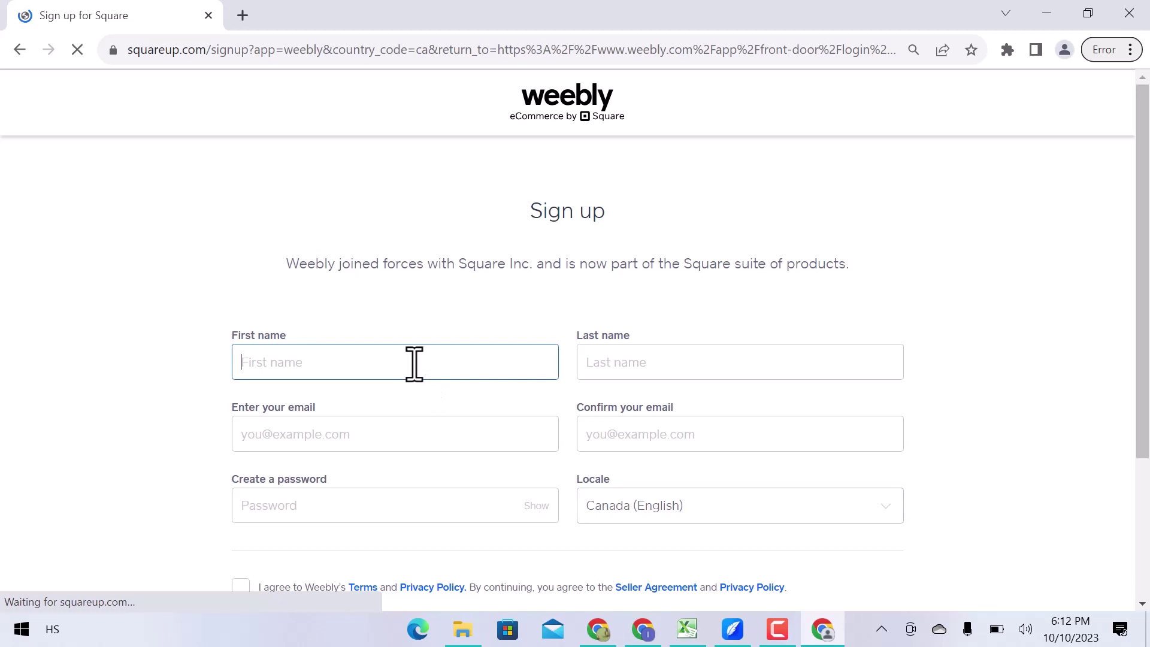
{"action": "key", "text": "Tab"}
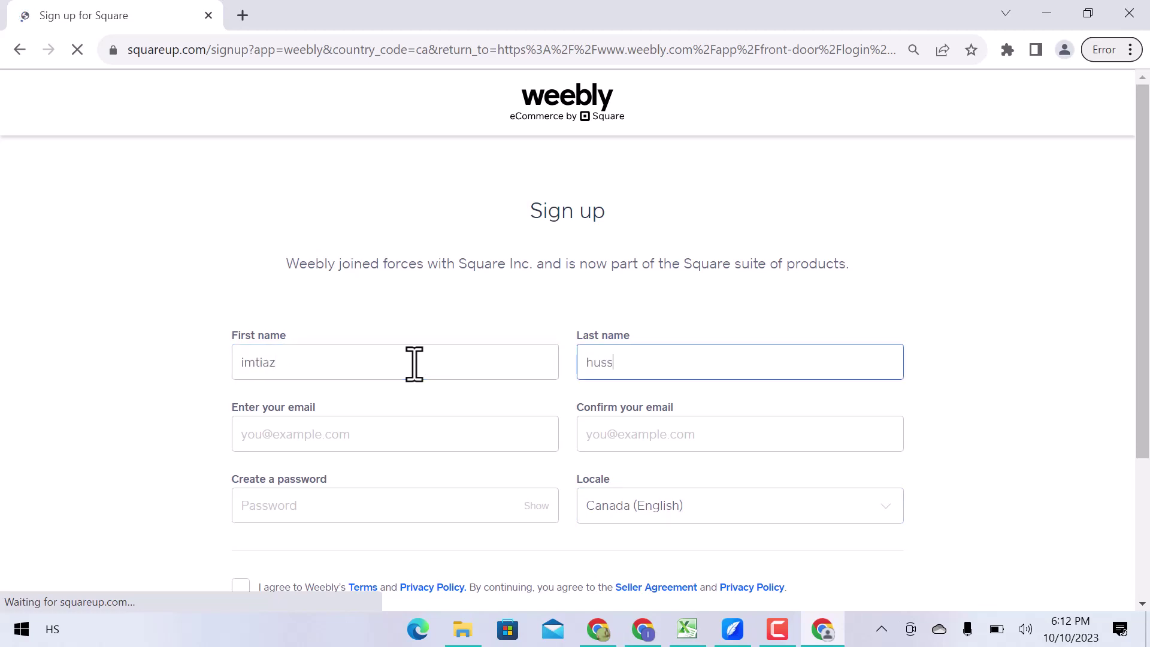
{"action": "key", "text": "Tab"}
{"action": "key", "text": "Tab"}
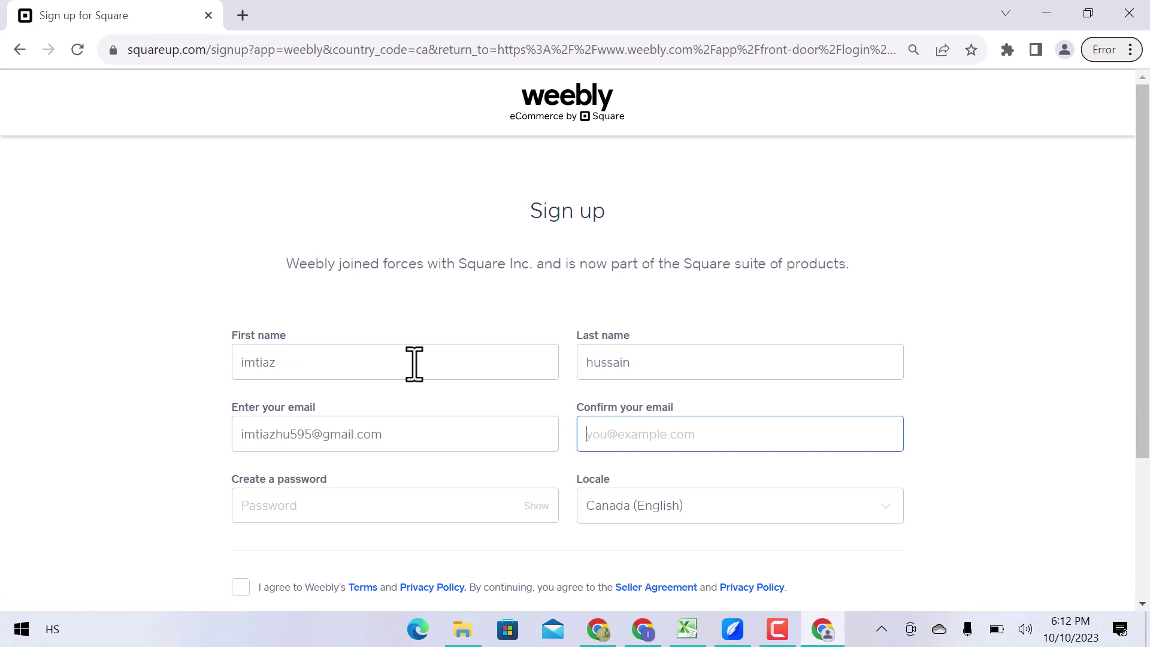
{"action": "key", "text": "Tab"}
{"action": "type", "text": "••••••"}
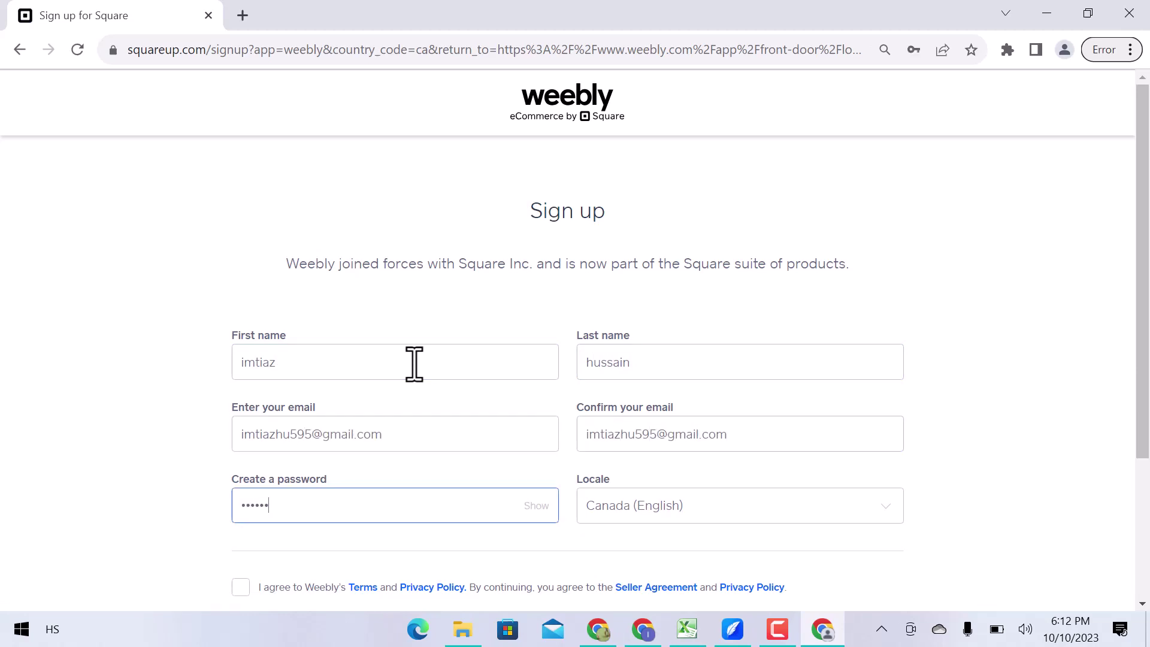
{"action": "type", "text": "••••"}
{"action": "left_click", "coordinate": [241, 587]}
{"action": "scroll", "coordinate": [380, 560], "scroll_direction": "down", "scroll_amount": 3}
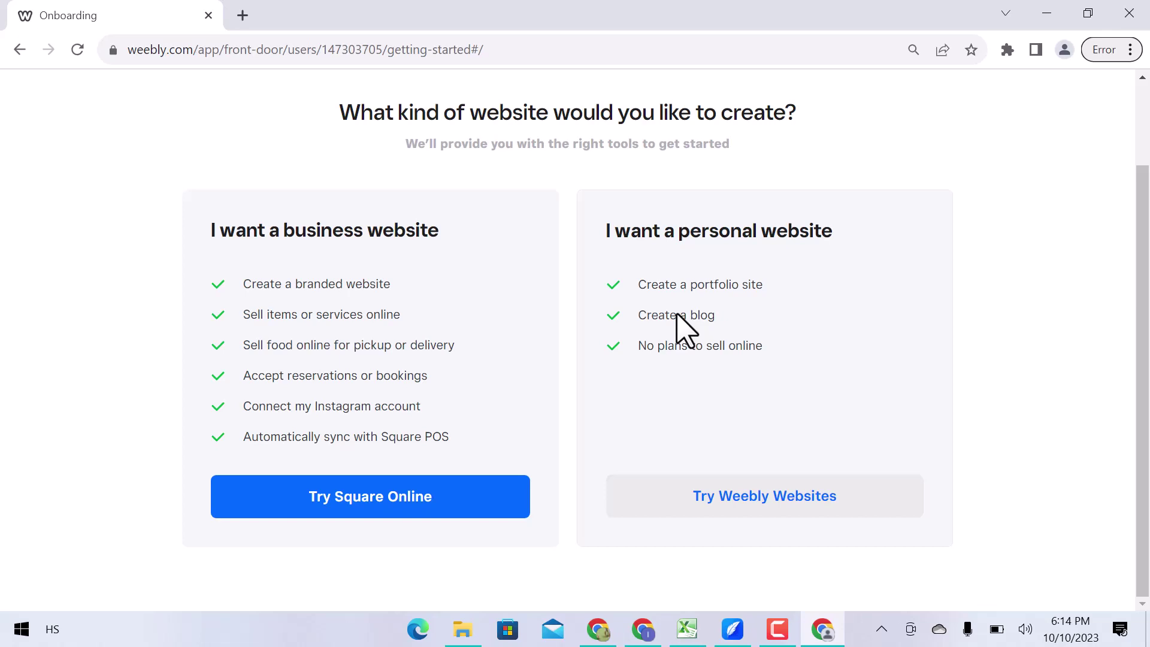
Choose Try Weebly Websites to build a personal website.
{"action": "left_click", "coordinate": [774, 508]}
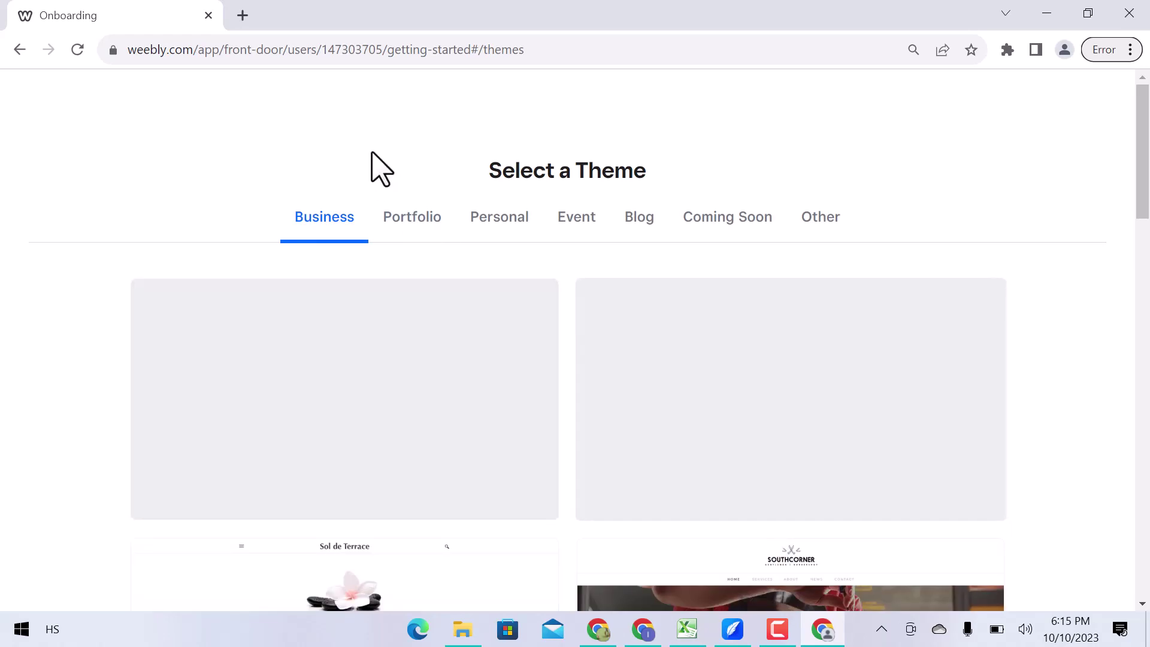
Preview the 'Plan Your Next Getaway' travel theme and scroll to its Our Services section.
{"action": "scroll", "coordinate": [647, 374], "scroll_direction": "down", "scroll_amount": 12}
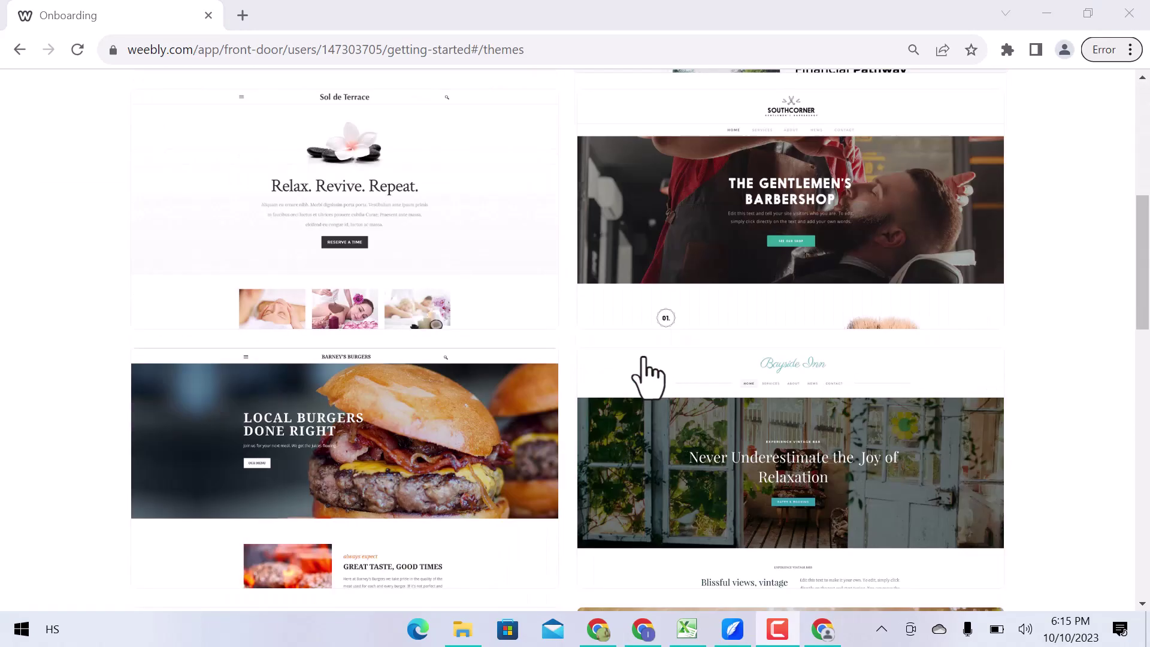
{"action": "scroll", "coordinate": [647, 374], "scroll_direction": "down", "scroll_amount": 10}
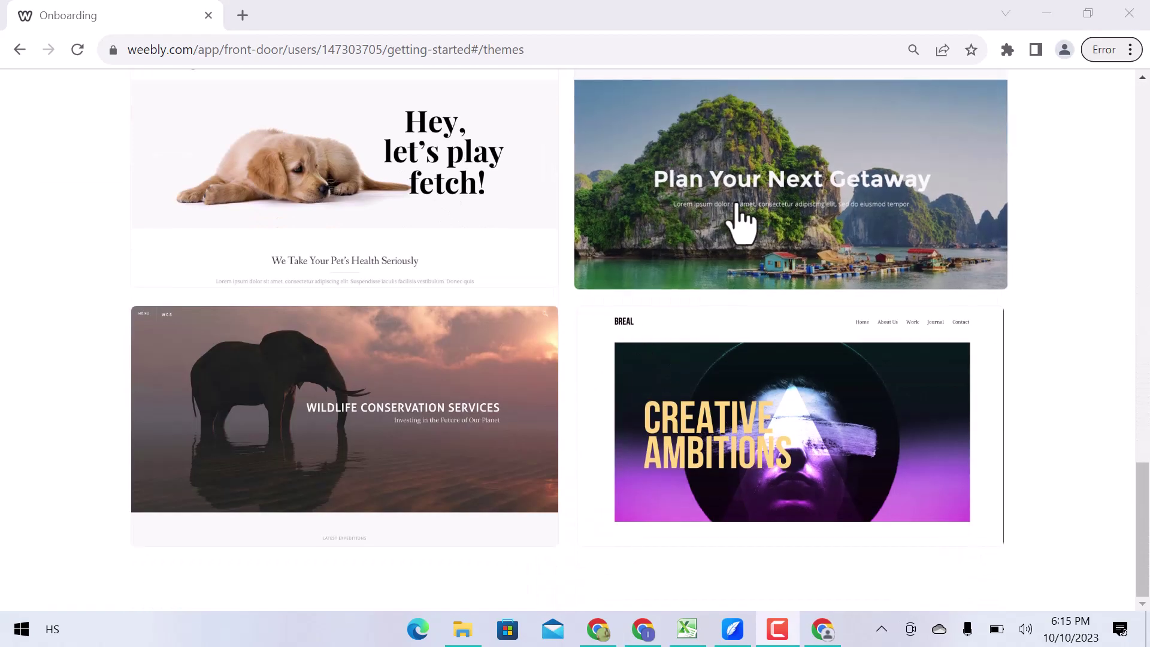
{"action": "left_click", "coordinate": [737, 204]}
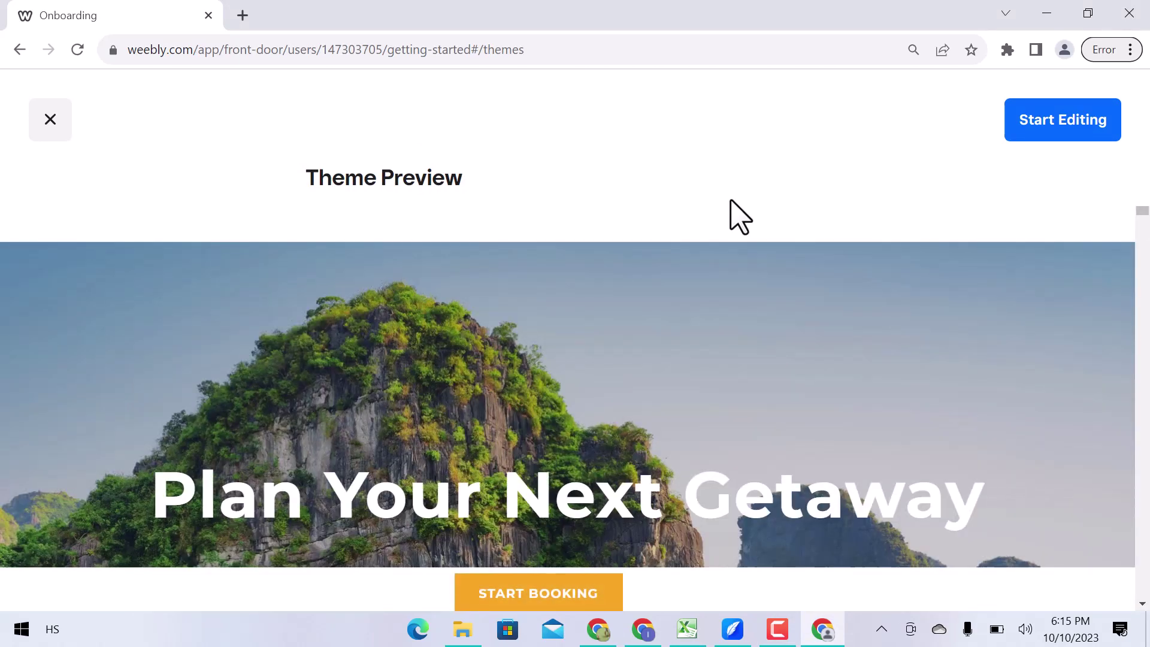
{"action": "scroll", "coordinate": [760, 299], "scroll_direction": "down", "scroll_amount": 5}
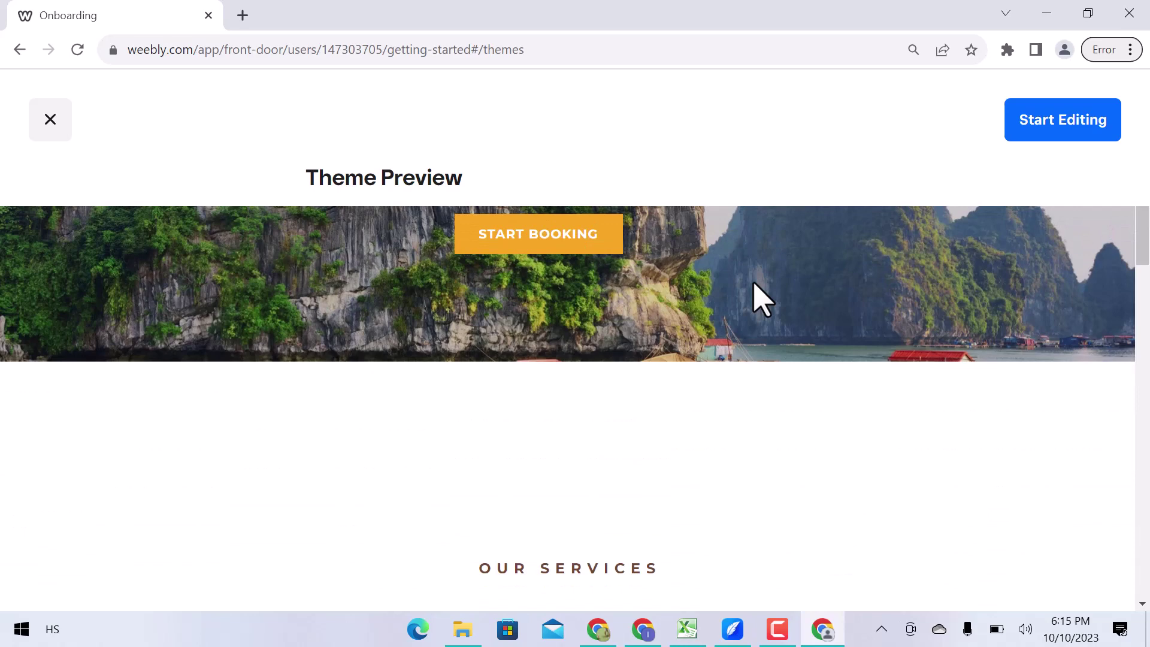
{"action": "scroll", "coordinate": [756, 299], "scroll_direction": "down", "scroll_amount": 15}
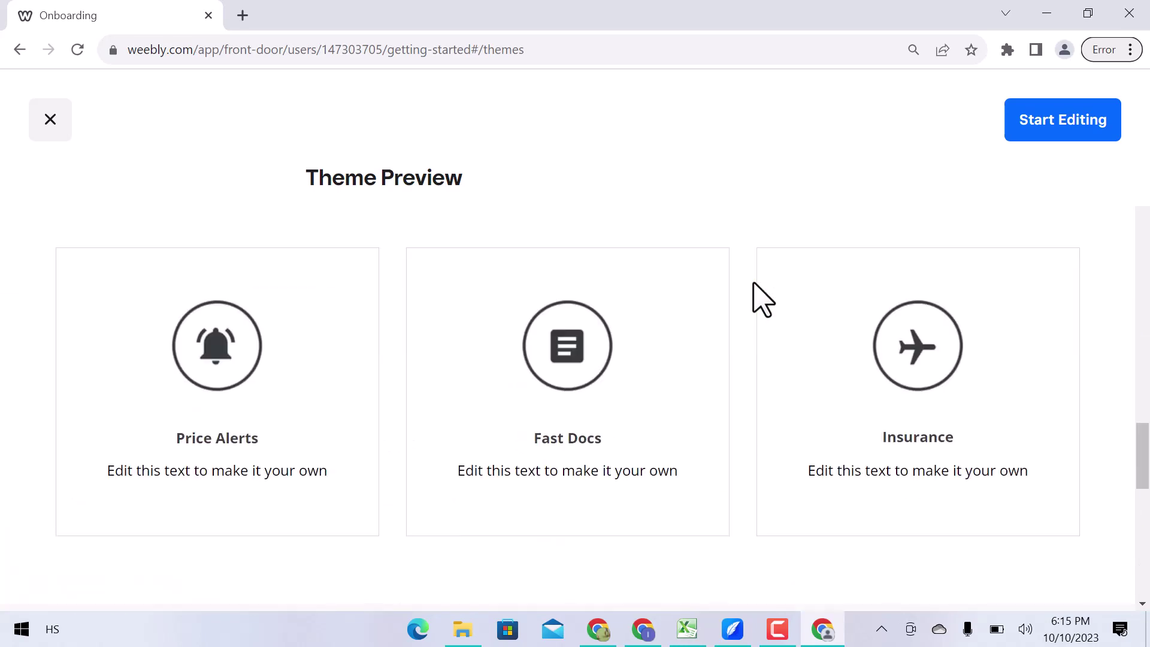
Start editing a new site from the travel theme.
{"action": "left_click", "coordinate": [1048, 147]}
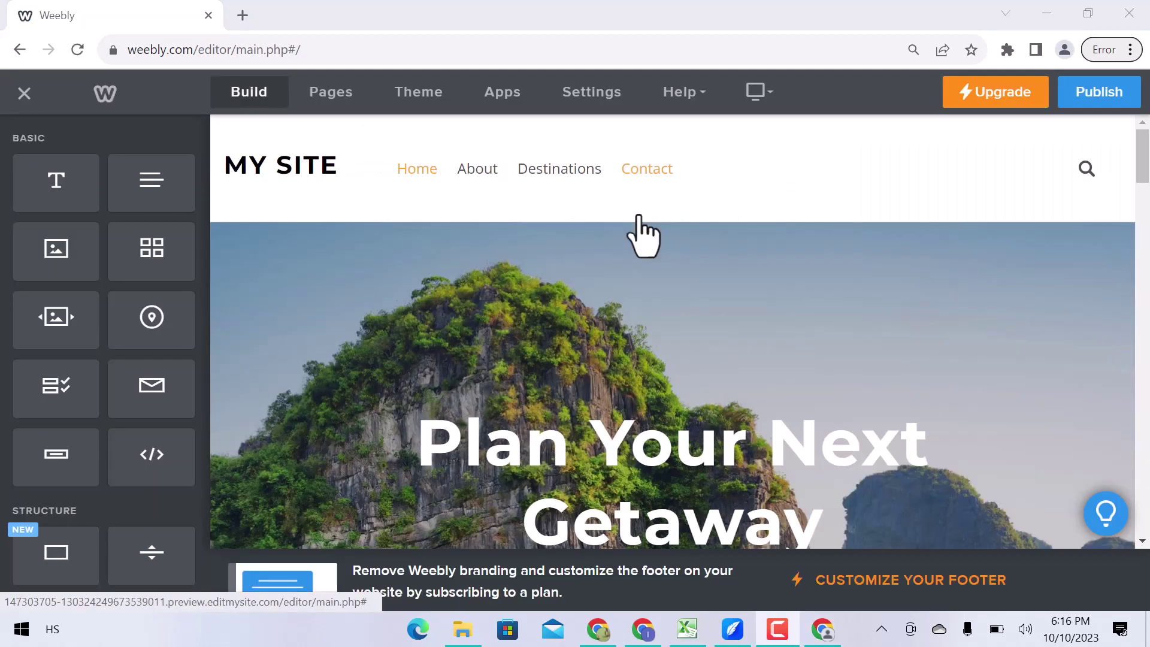
{"action": "scroll", "coordinate": [642, 235], "scroll_direction": "down", "scroll_amount": 10}
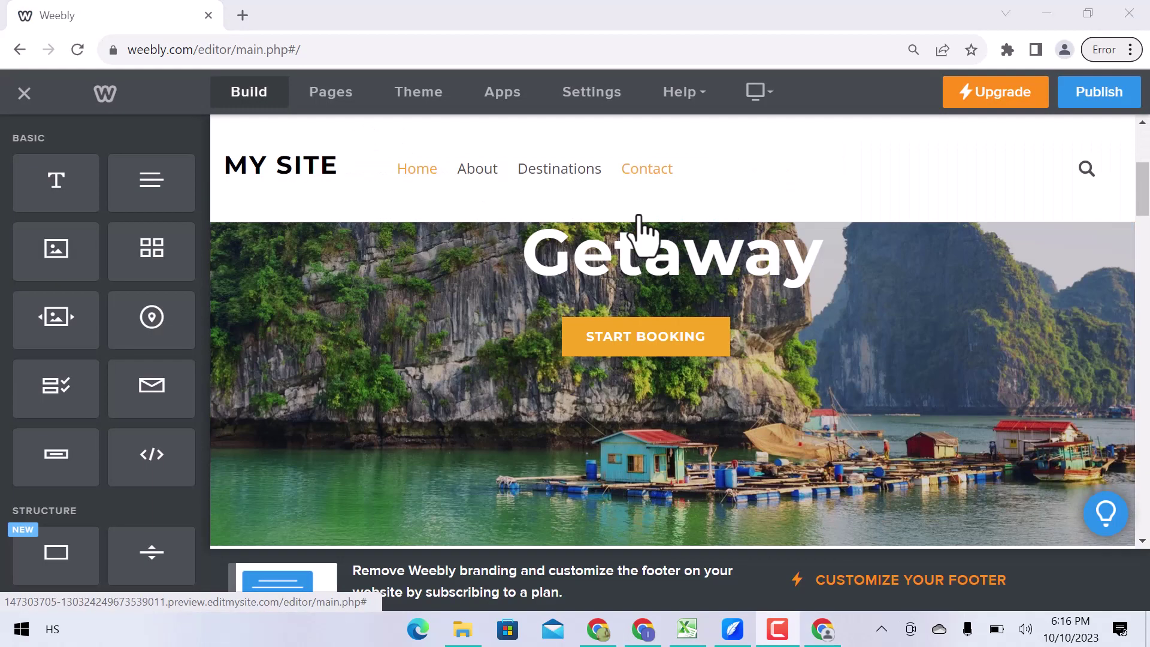
{"action": "scroll", "coordinate": [643, 235], "scroll_direction": "down", "scroll_amount": 3}
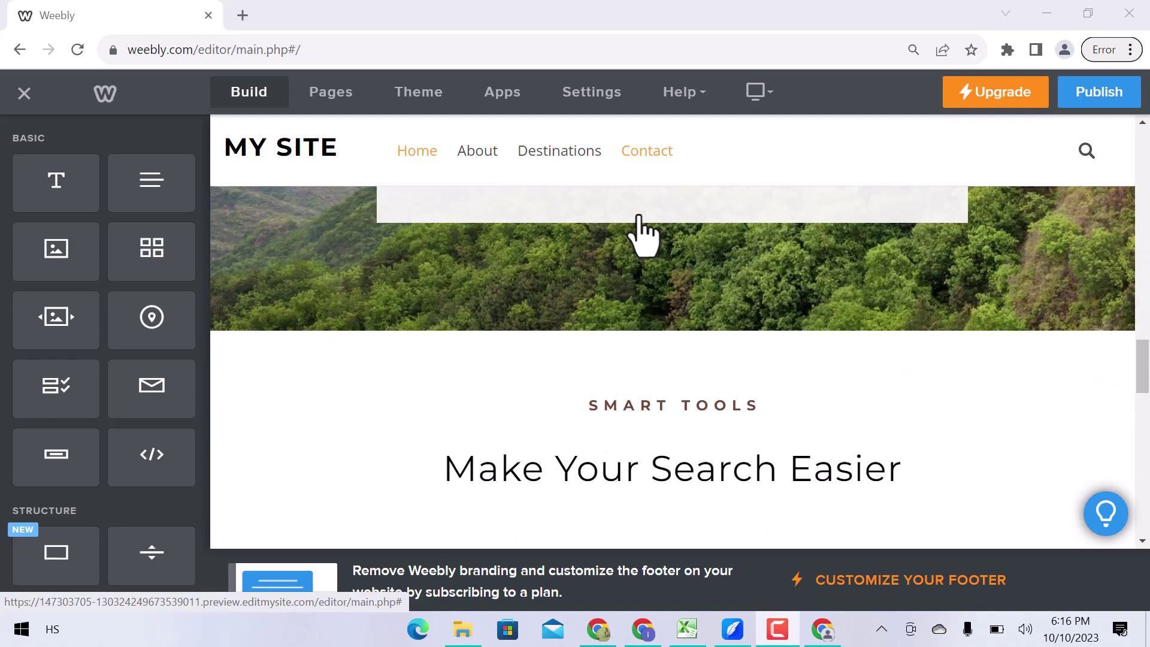
{"action": "scroll", "coordinate": [642, 236], "scroll_direction": "up", "scroll_amount": 12}
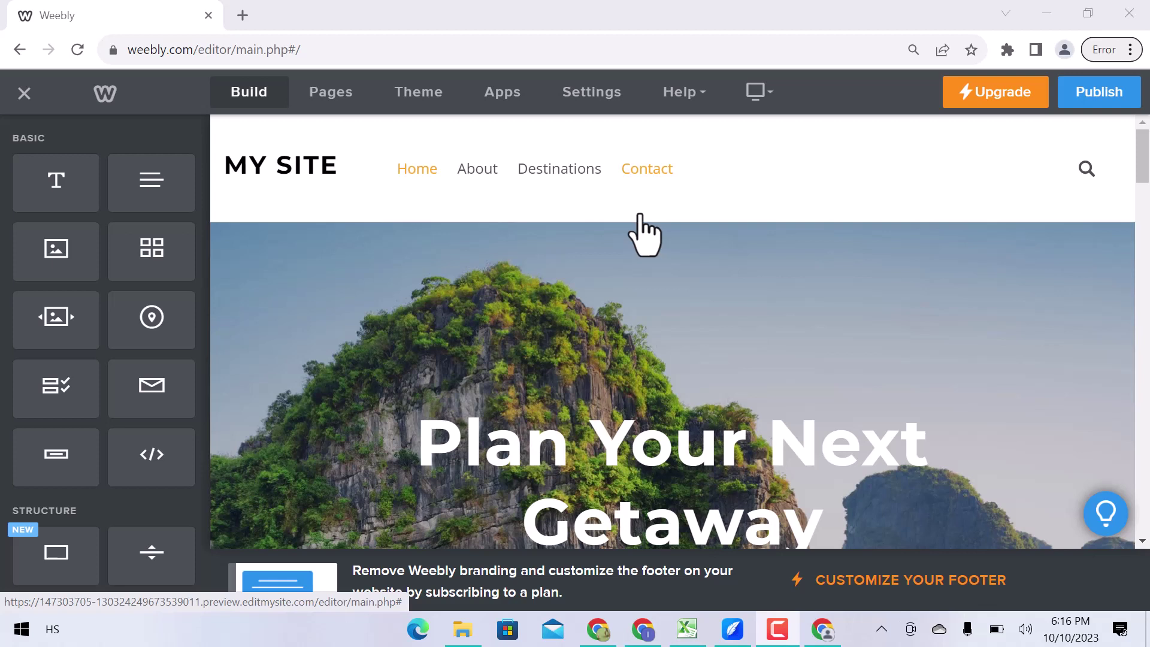
{"action": "scroll", "coordinate": [108, 235], "scroll_direction": "down", "scroll_amount": 4}
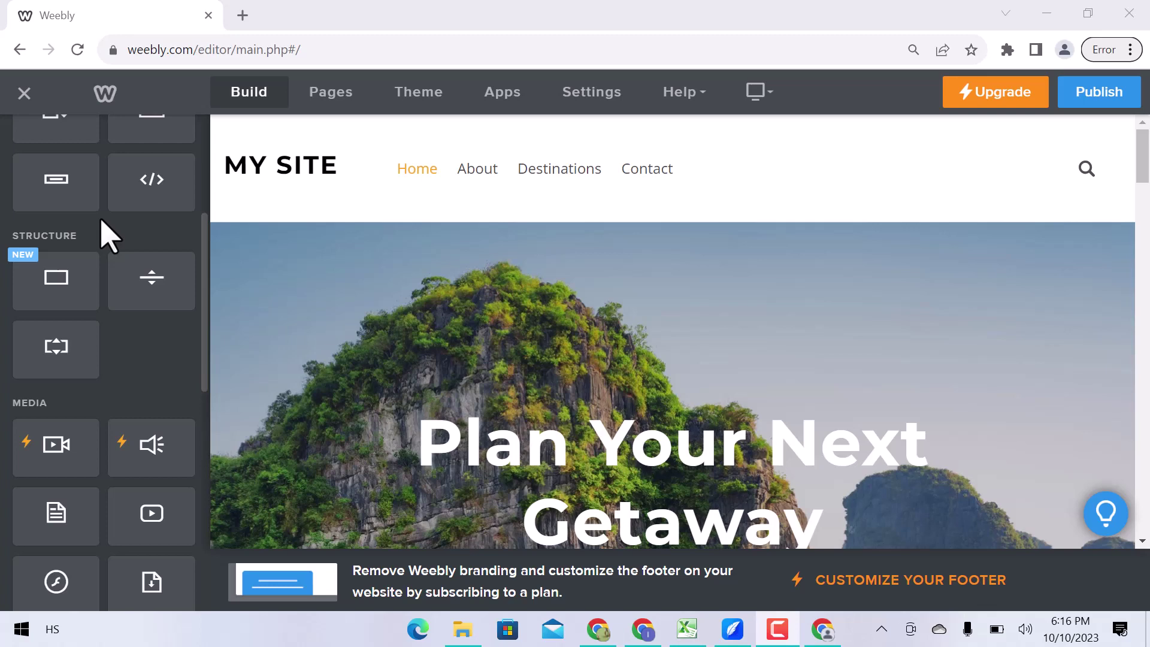
{"action": "scroll", "coordinate": [108, 235], "scroll_direction": "down", "scroll_amount": 4}
{"action": "scroll", "coordinate": [108, 235], "scroll_direction": "down", "scroll_amount": 7}
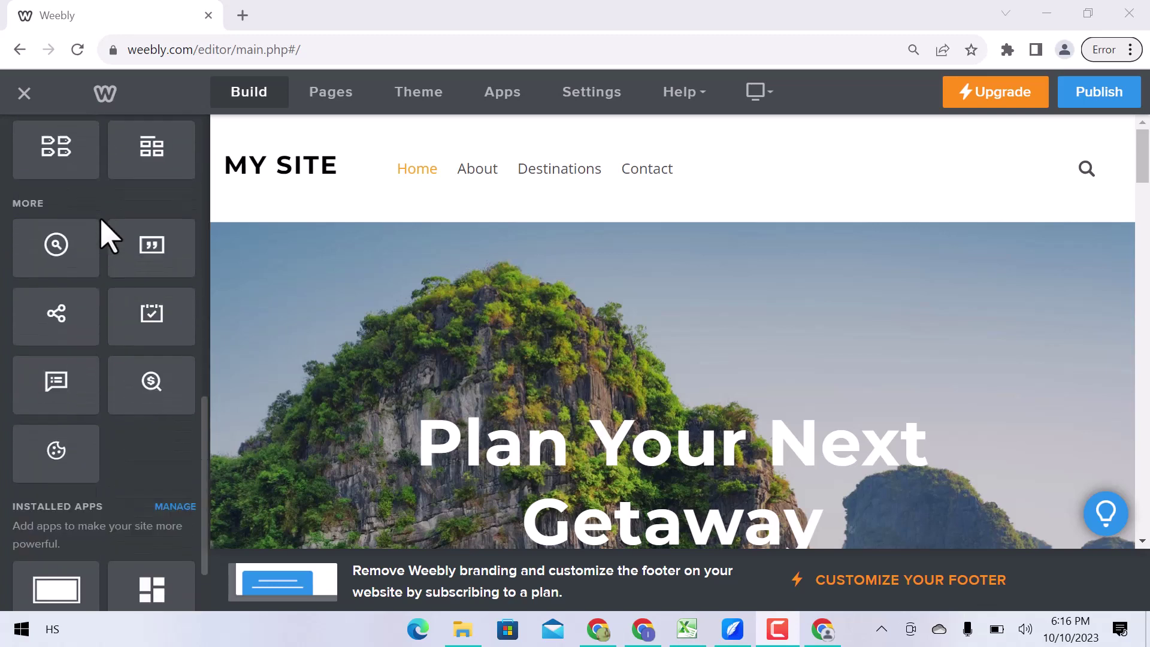
{"action": "scroll", "coordinate": [108, 235], "scroll_direction": "up", "scroll_amount": 8}
{"action": "scroll", "coordinate": [108, 235], "scroll_direction": "up", "scroll_amount": 6}
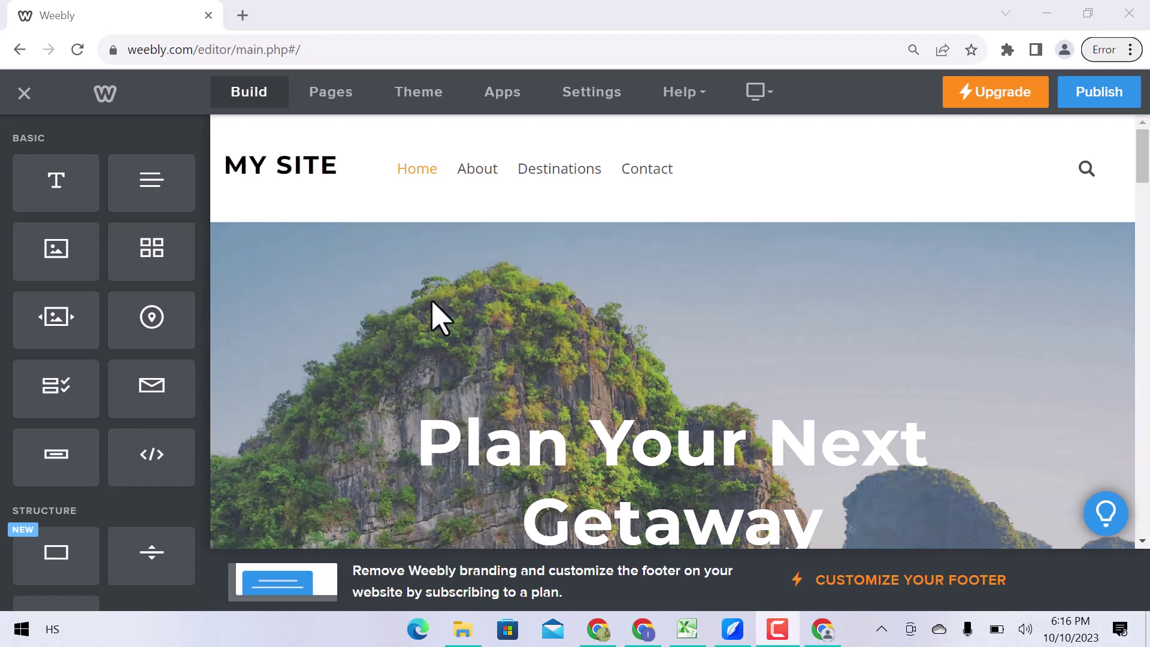
Replace the hero background image with the beach swing photo.
{"action": "scroll", "coordinate": [436, 318], "scroll_direction": "down", "scroll_amount": 6}
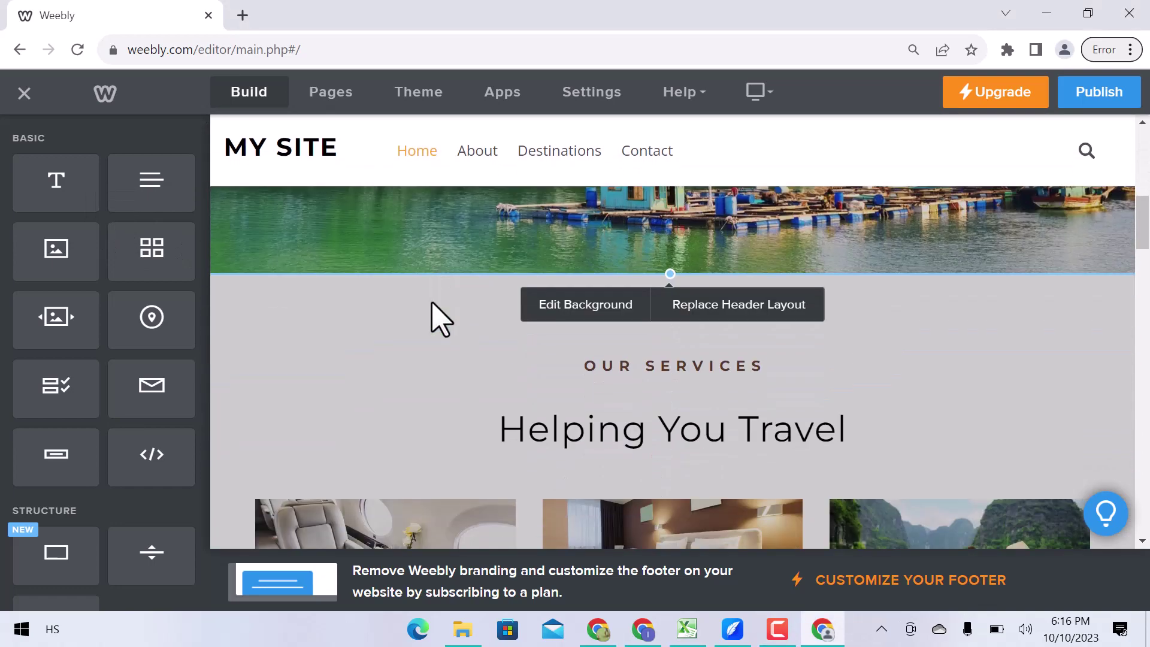
{"action": "scroll", "coordinate": [436, 318], "scroll_direction": "up", "scroll_amount": 3}
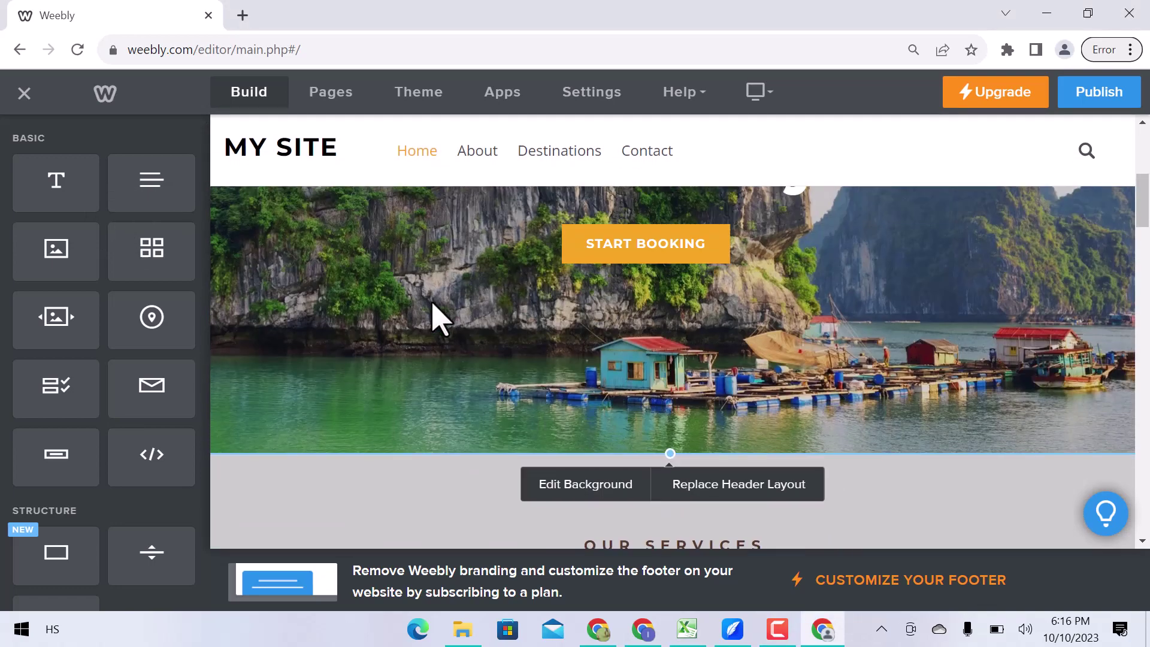
{"action": "left_click", "coordinate": [589, 499]}
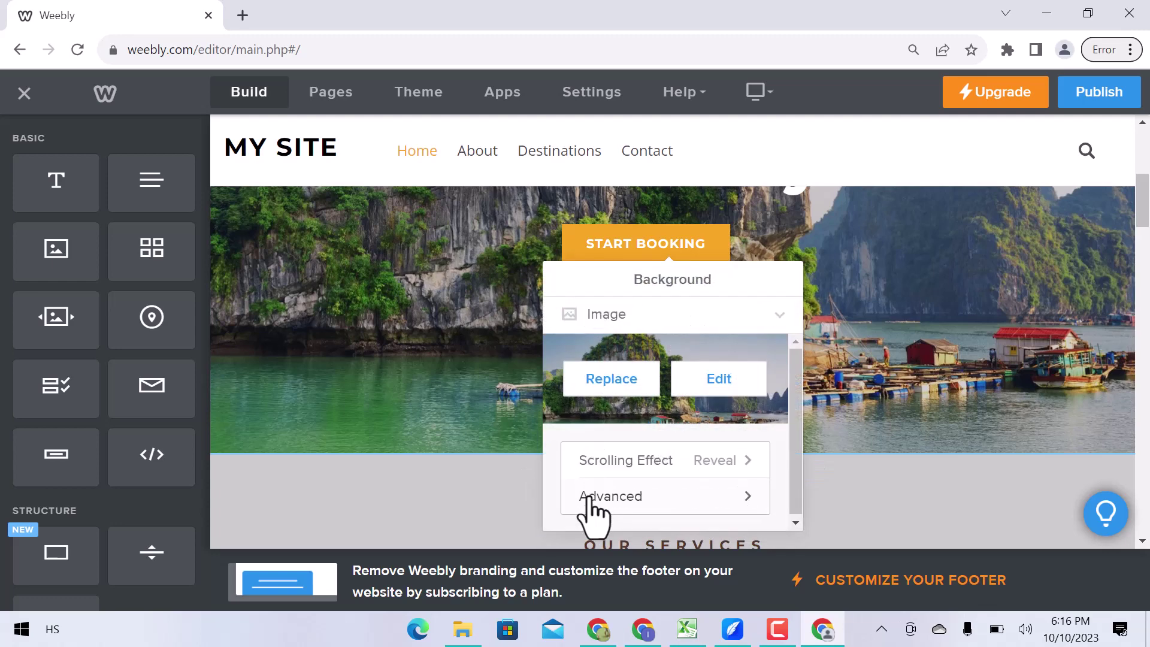
{"action": "left_click", "coordinate": [634, 388]}
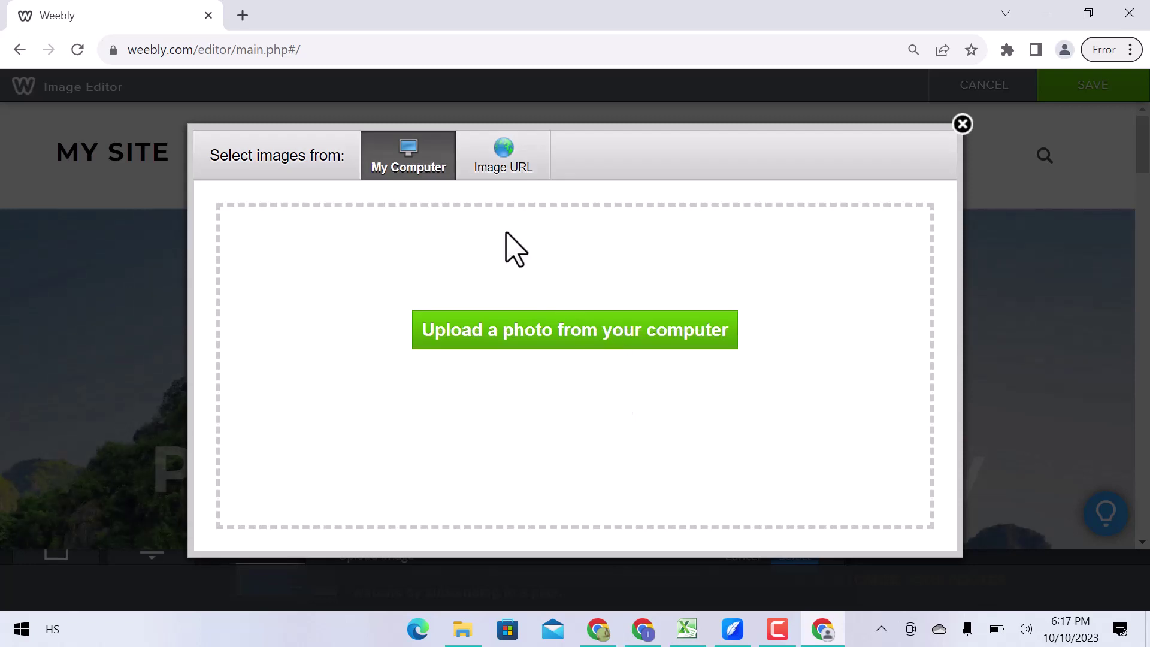
{"action": "left_click", "coordinate": [488, 166]}
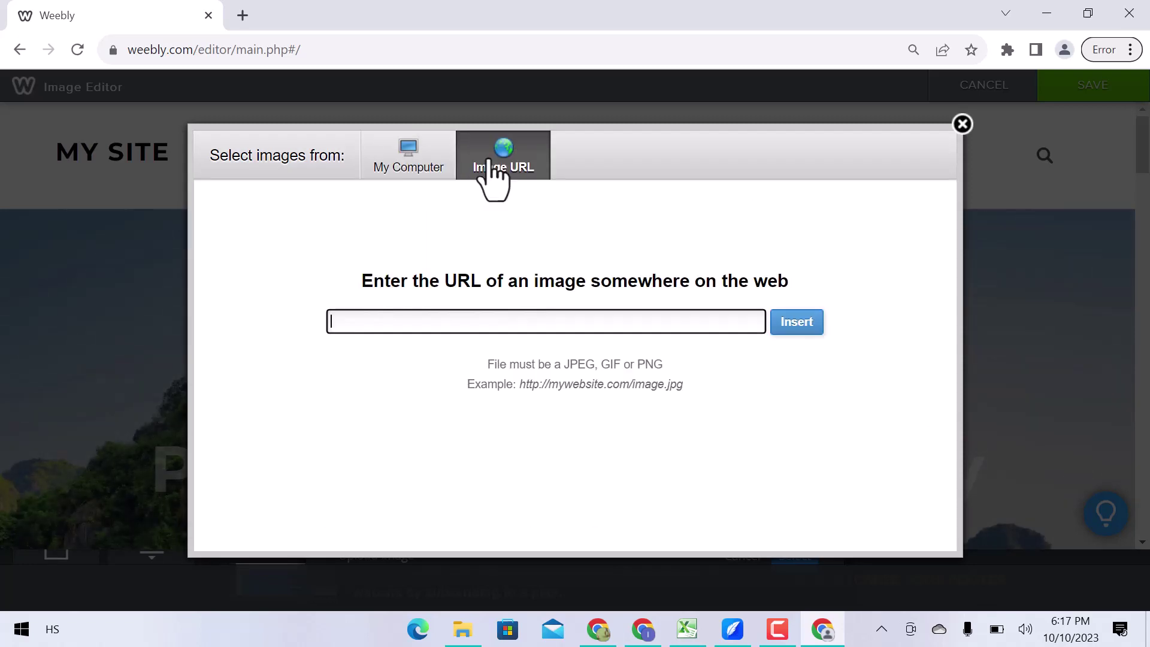
{"action": "left_click", "coordinate": [619, 321]}
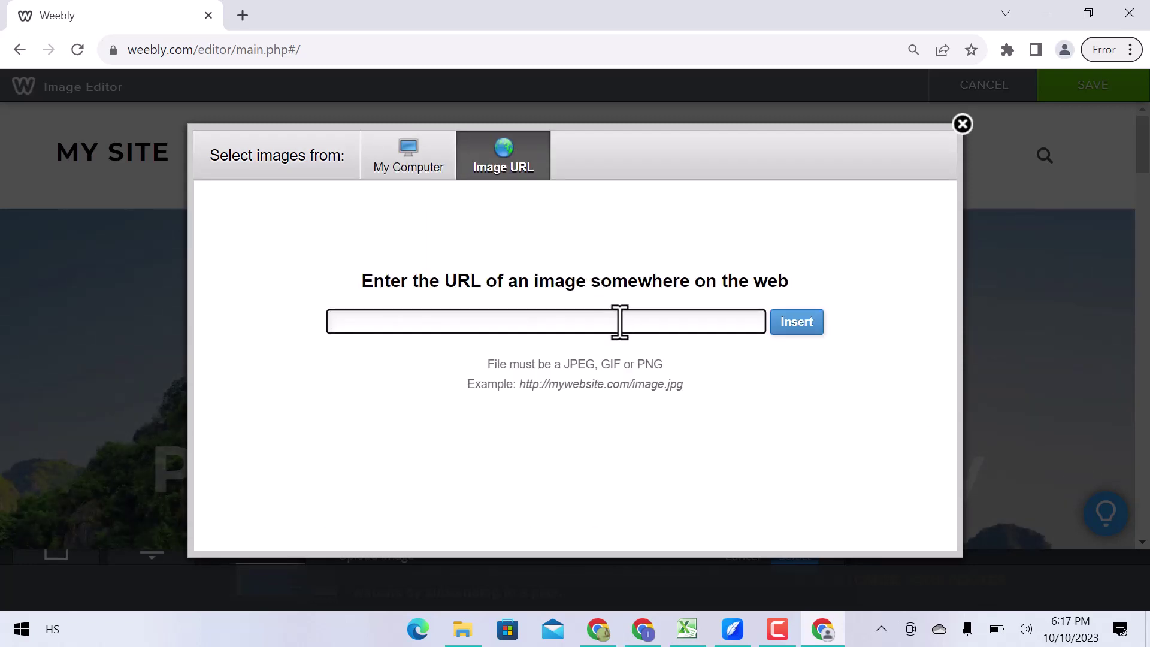
{"action": "left_click", "coordinate": [962, 124]}
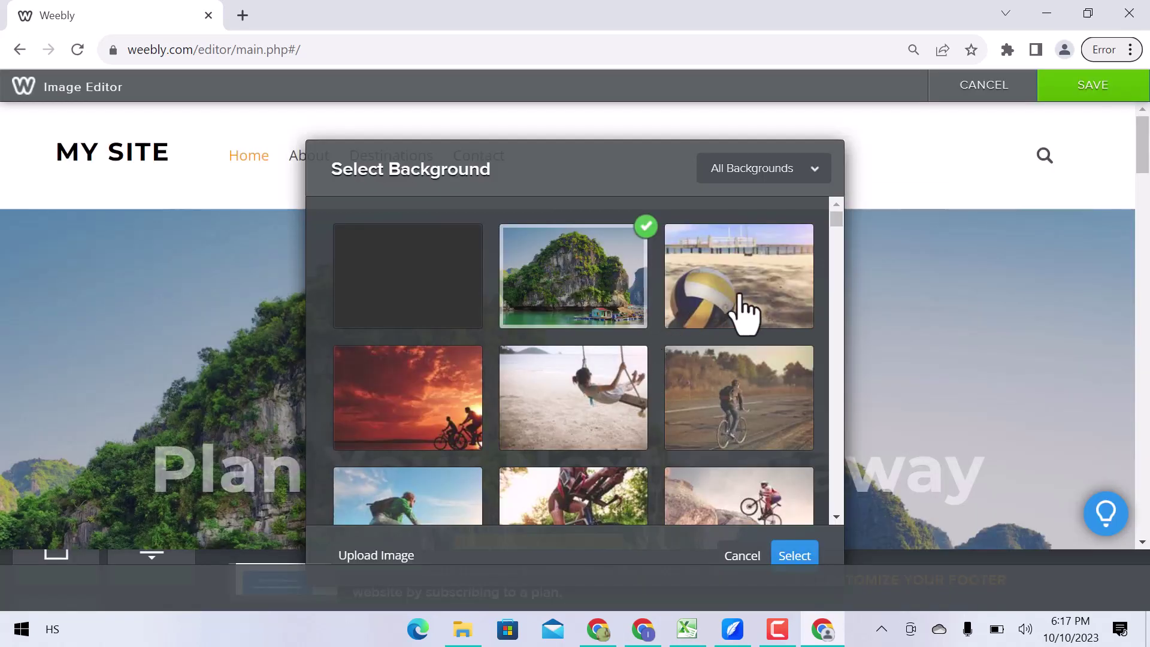
{"action": "left_click", "coordinate": [625, 418]}
{"action": "left_click", "coordinate": [797, 557]}
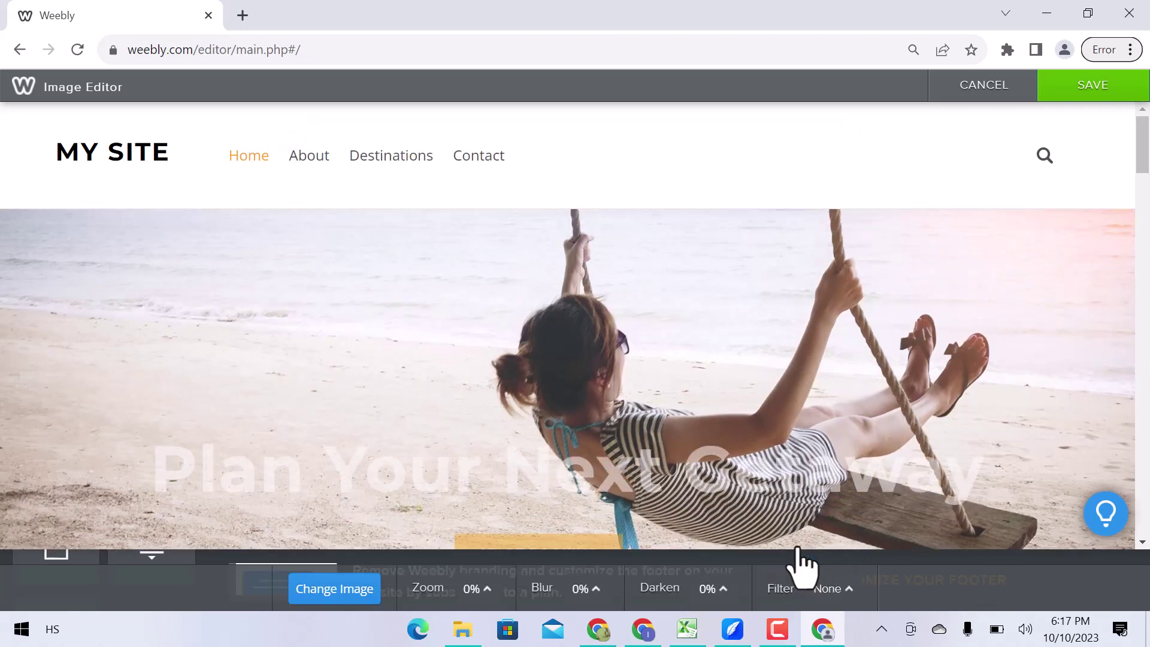
{"action": "scroll", "coordinate": [594, 406], "scroll_direction": "down", "scroll_amount": 5}
{"action": "scroll", "coordinate": [596, 420], "scroll_direction": "up", "scroll_amount": 3}
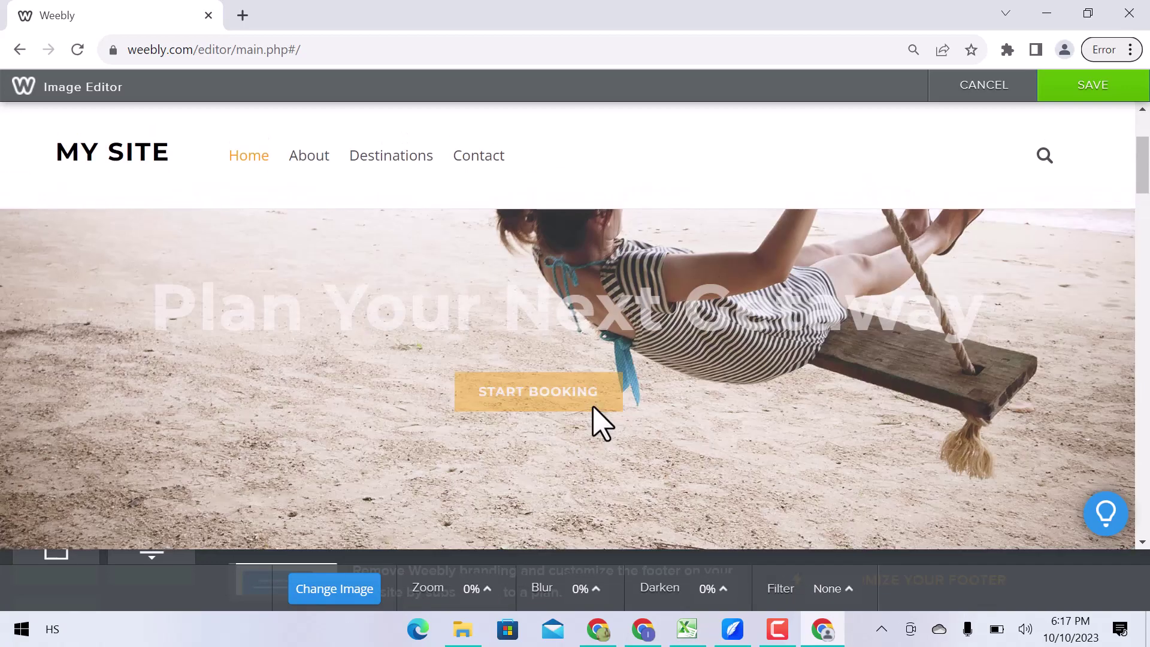
{"action": "key", "text": "Escape"}
Cancel the Replace Header Layout dialog, leaving the header layout unchanged.
{"action": "scroll", "coordinate": [764, 419], "scroll_direction": "down", "scroll_amount": 2}
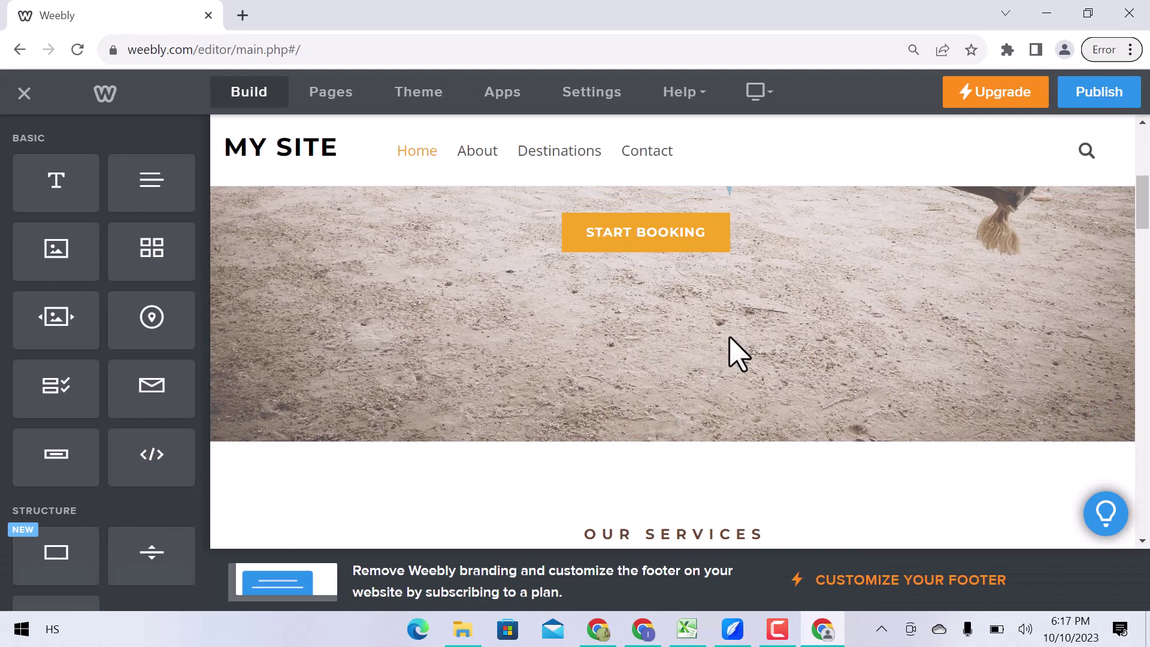
{"action": "scroll", "coordinate": [763, 308], "scroll_direction": "down", "scroll_amount": 4}
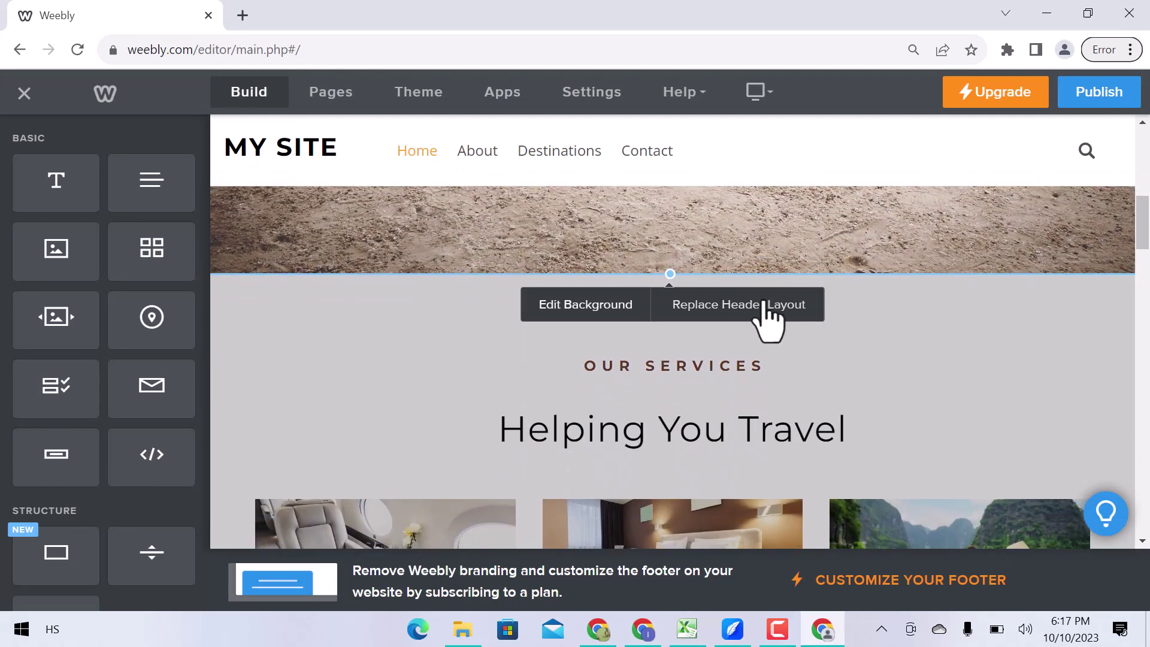
{"action": "left_click", "coordinate": [773, 309]}
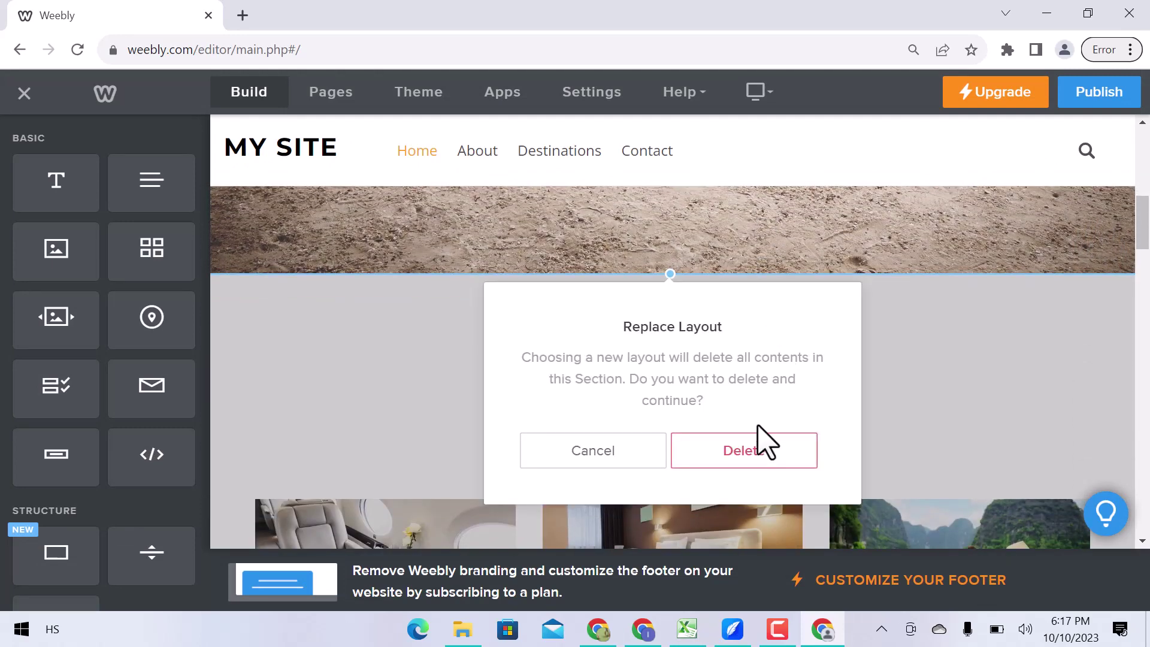
{"action": "left_click", "coordinate": [607, 456]}
{"action": "scroll", "coordinate": [627, 441], "scroll_direction": "up", "scroll_amount": 3}
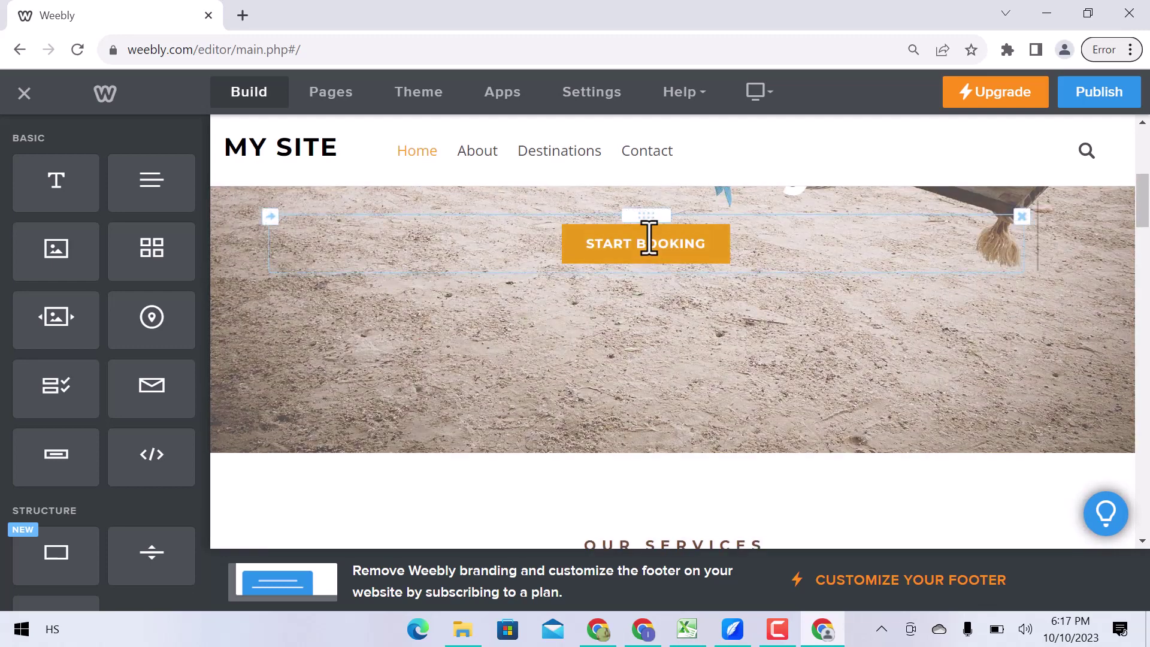
{"action": "left_click", "coordinate": [647, 242]}
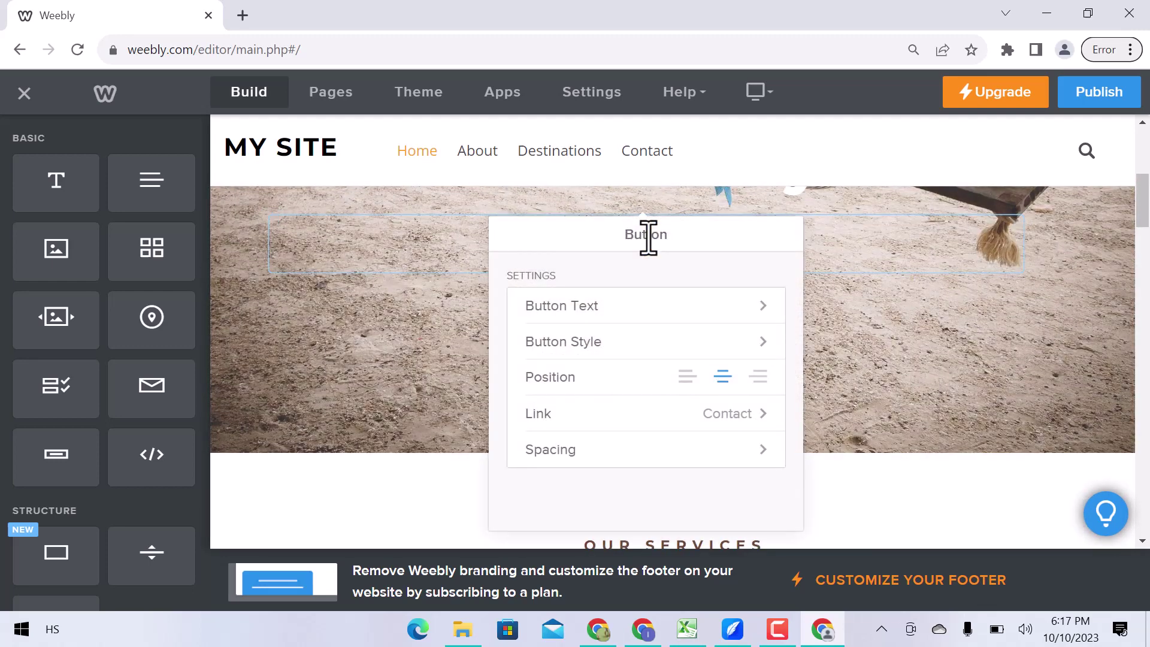
{"action": "left_click", "coordinate": [648, 309]}
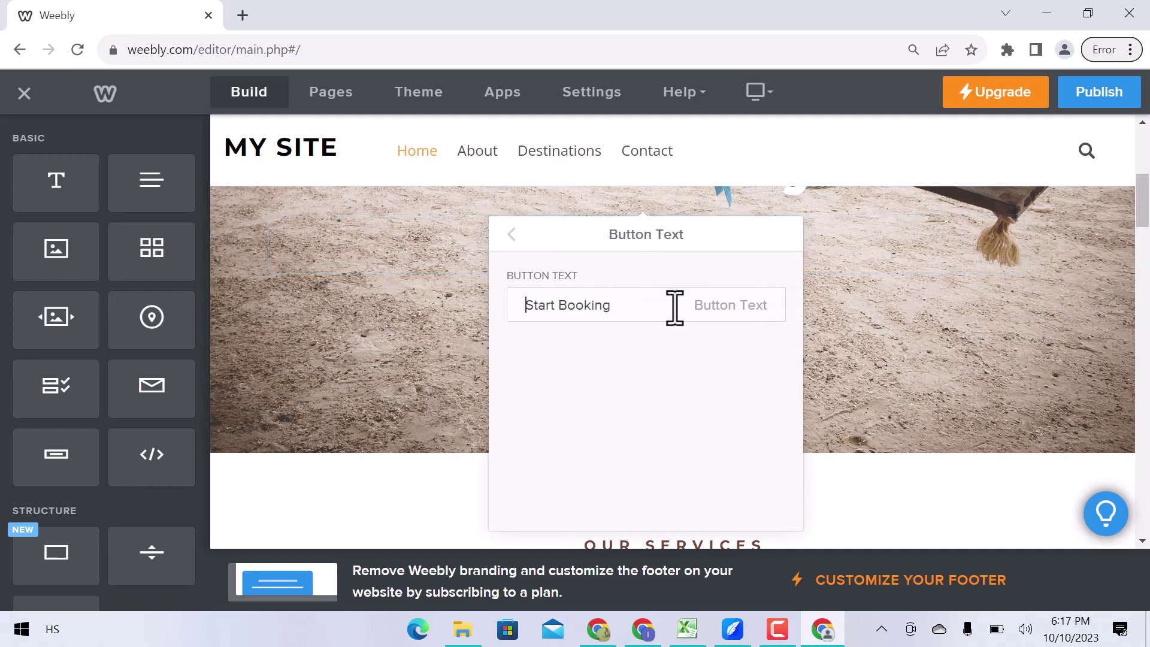
{"action": "left_click", "coordinate": [512, 236]}
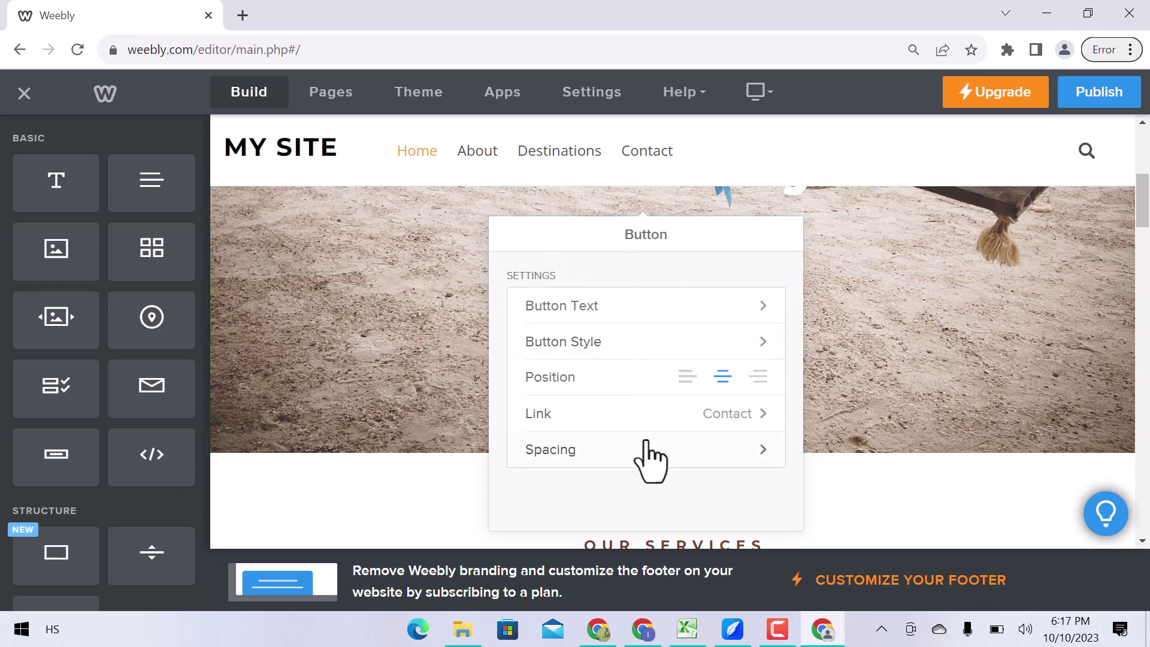
{"action": "left_click", "coordinate": [887, 366]}
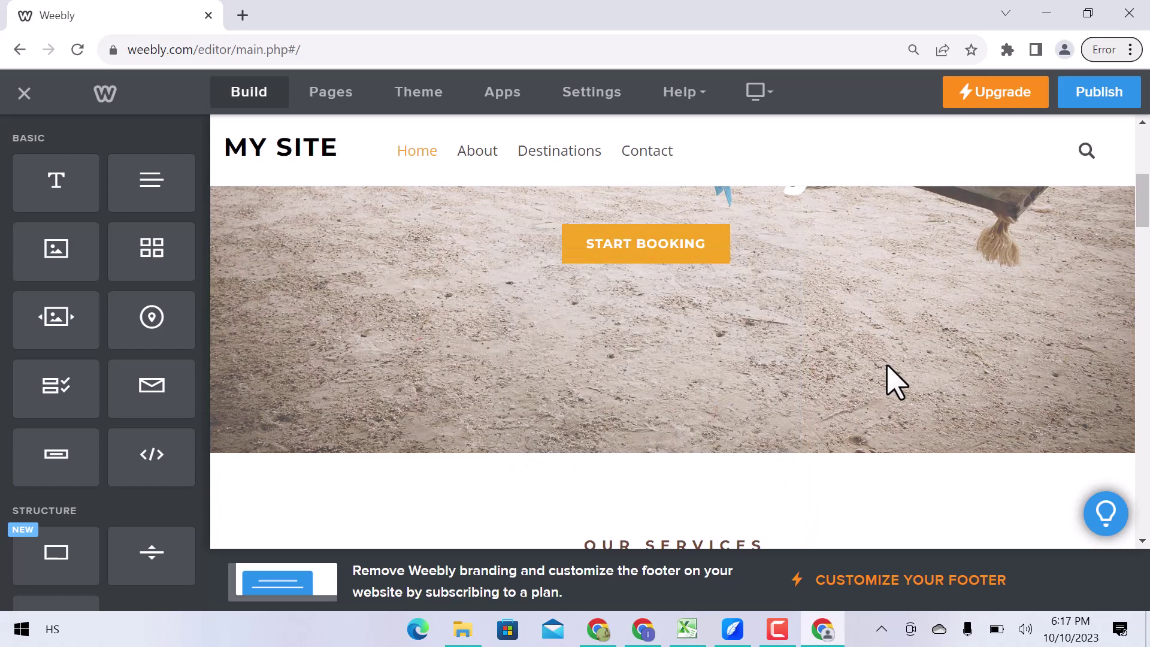
{"action": "scroll", "coordinate": [709, 372], "scroll_direction": "up", "scroll_amount": 3}
Make the 'Plan Your Next Getaway' heading italic and underlined, keeping its colour.
{"action": "left_click", "coordinate": [695, 327]}
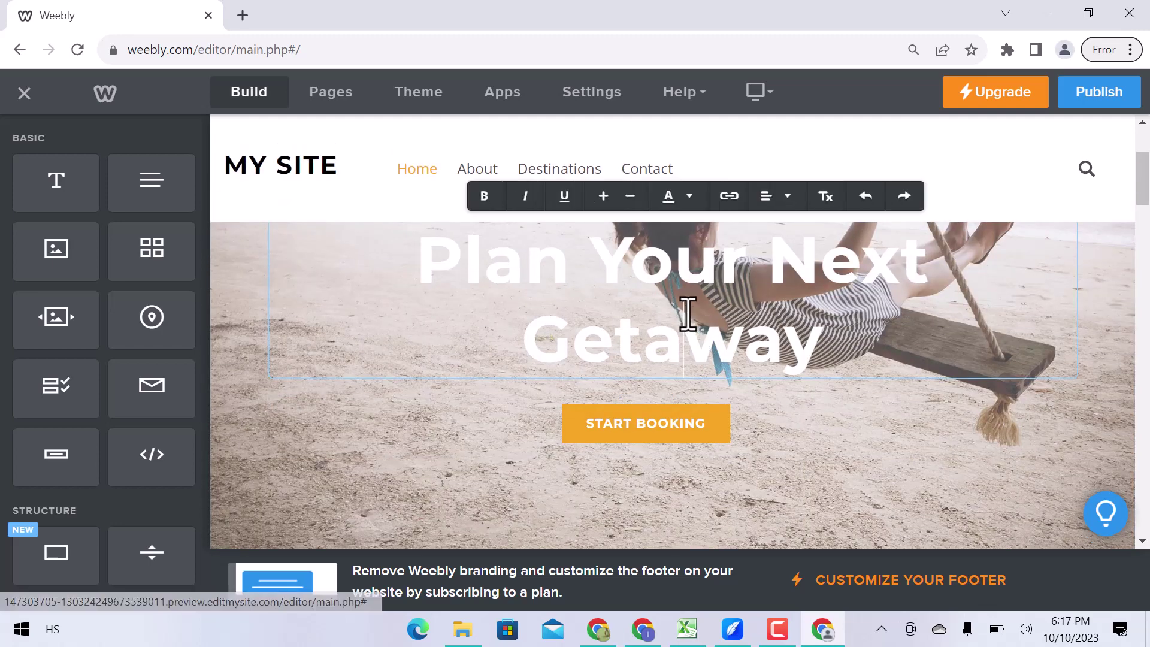
{"action": "triple_click", "coordinate": [688, 312]}
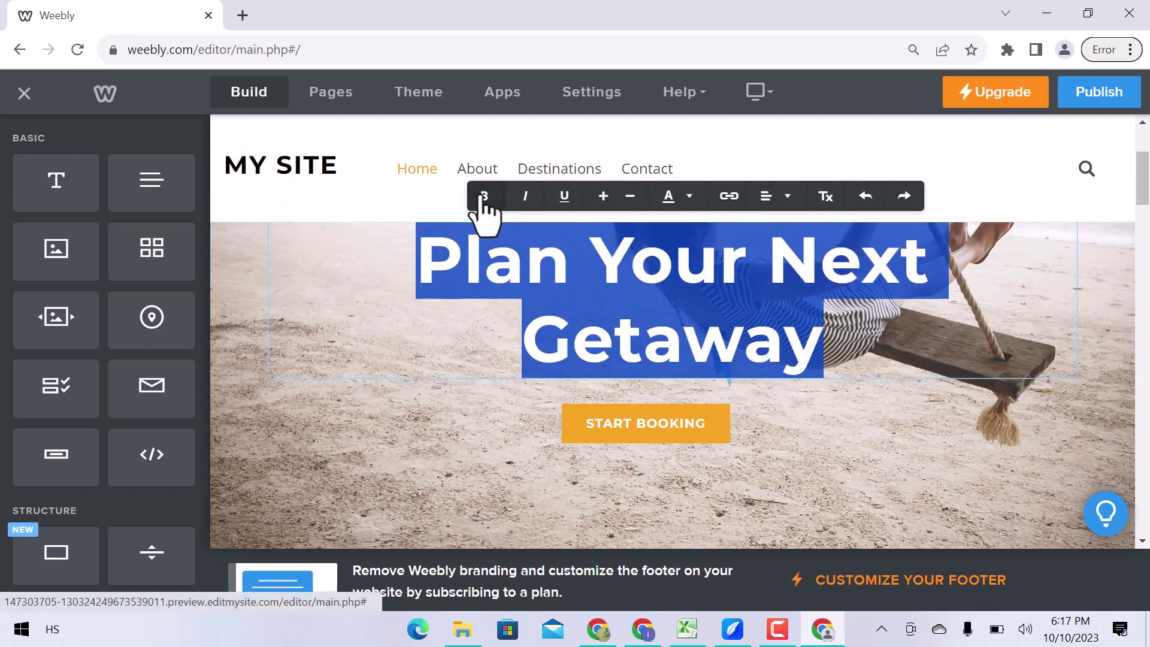
{"action": "left_click", "coordinate": [525, 198]}
{"action": "left_click", "coordinate": [563, 200]}
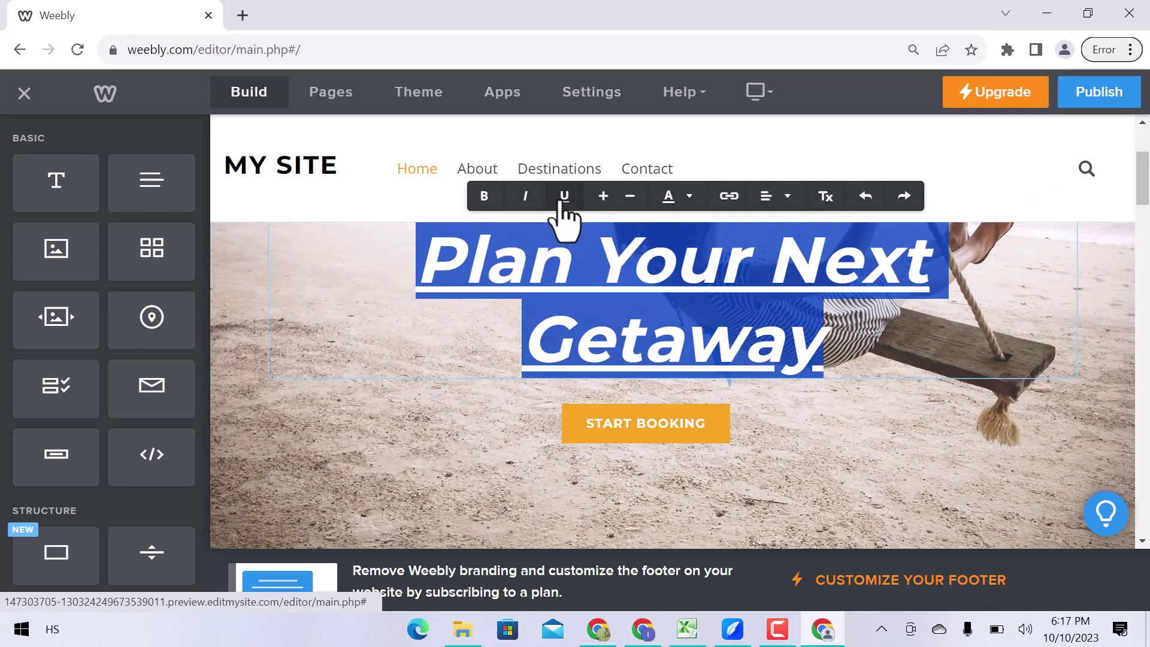
{"action": "left_click", "coordinate": [690, 198]}
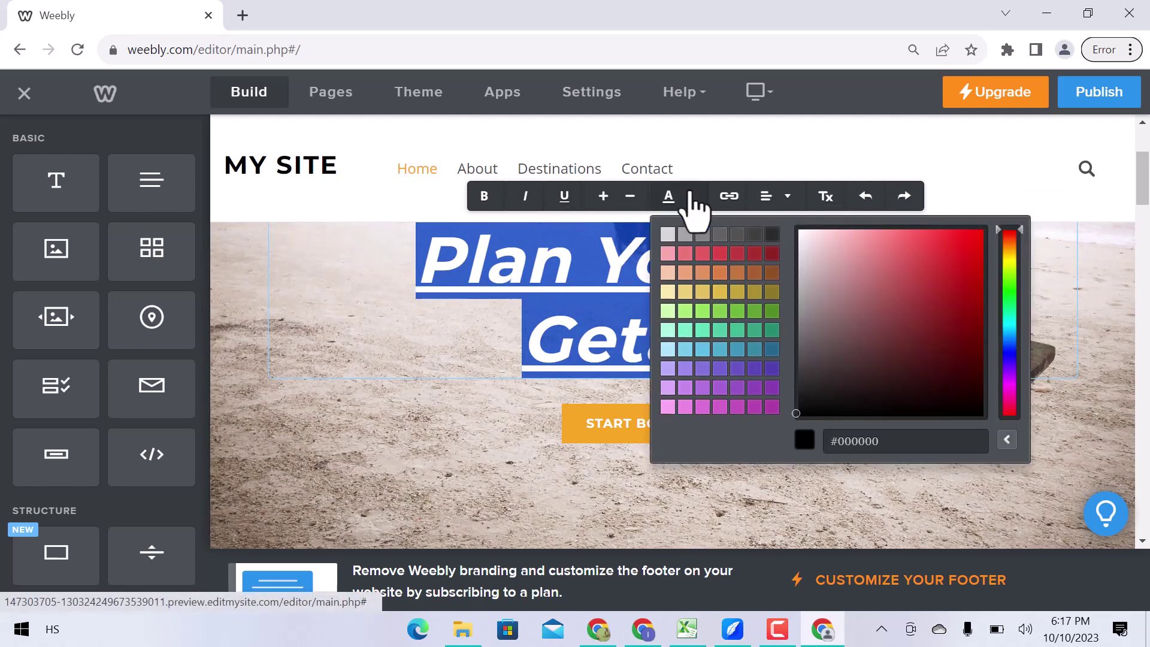
{"action": "left_click", "coordinate": [691, 200]}
{"action": "left_click", "coordinate": [786, 198]}
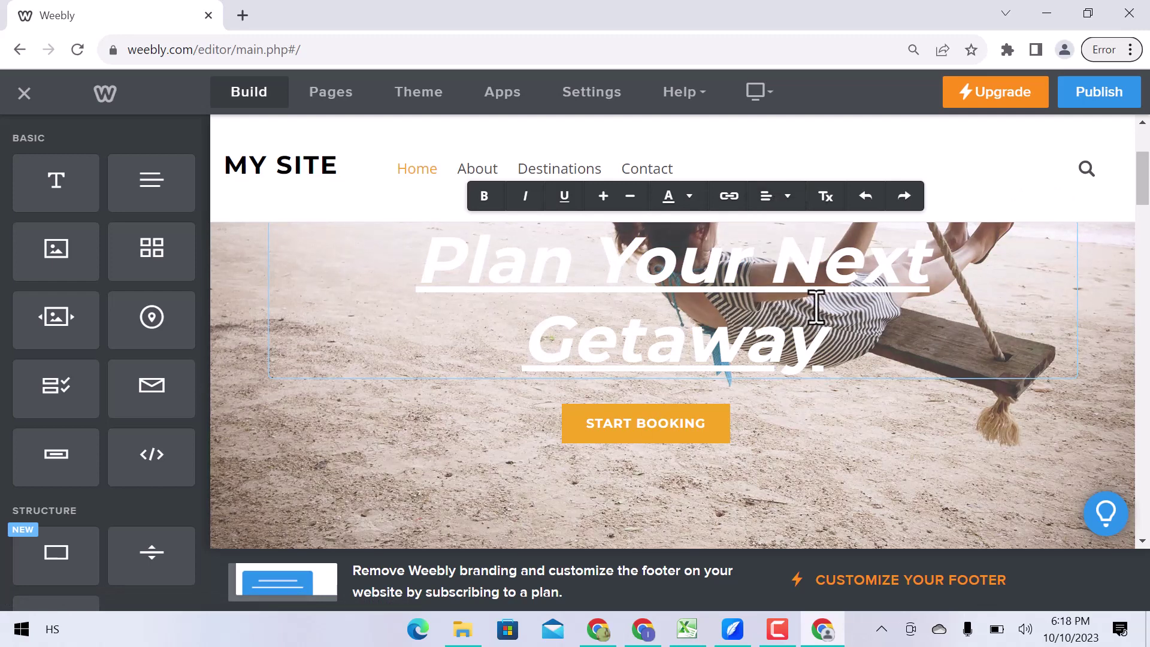
{"action": "scroll", "coordinate": [729, 326], "scroll_direction": "down", "scroll_amount": 8}
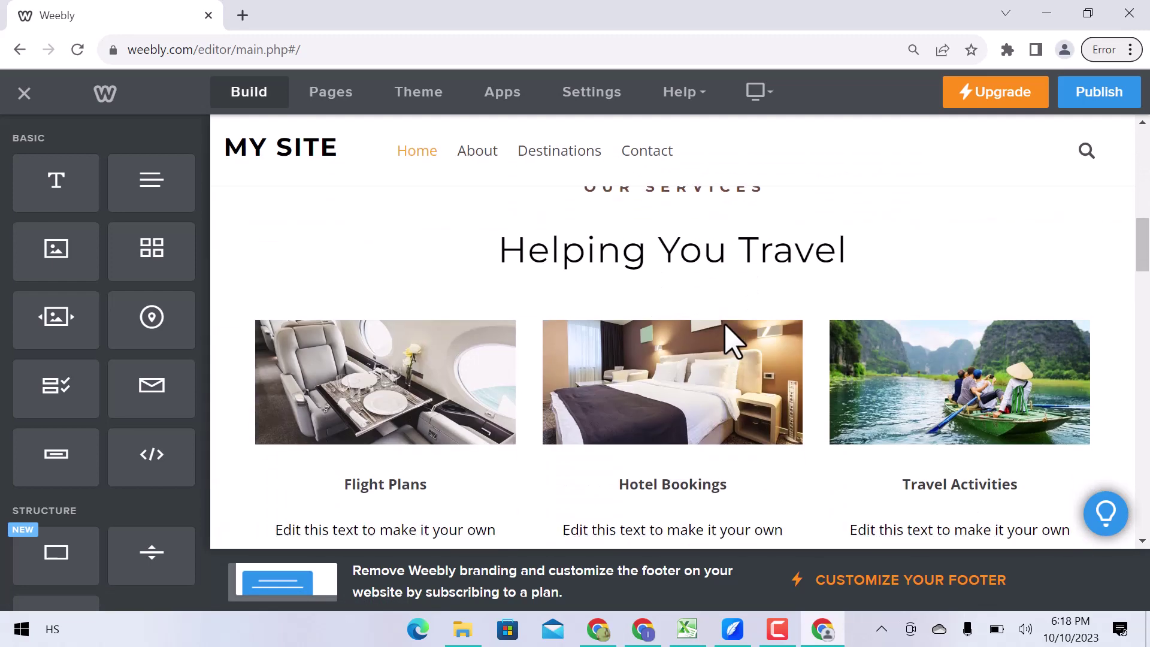
{"action": "scroll", "coordinate": [694, 273], "scroll_direction": "up", "scroll_amount": 2}
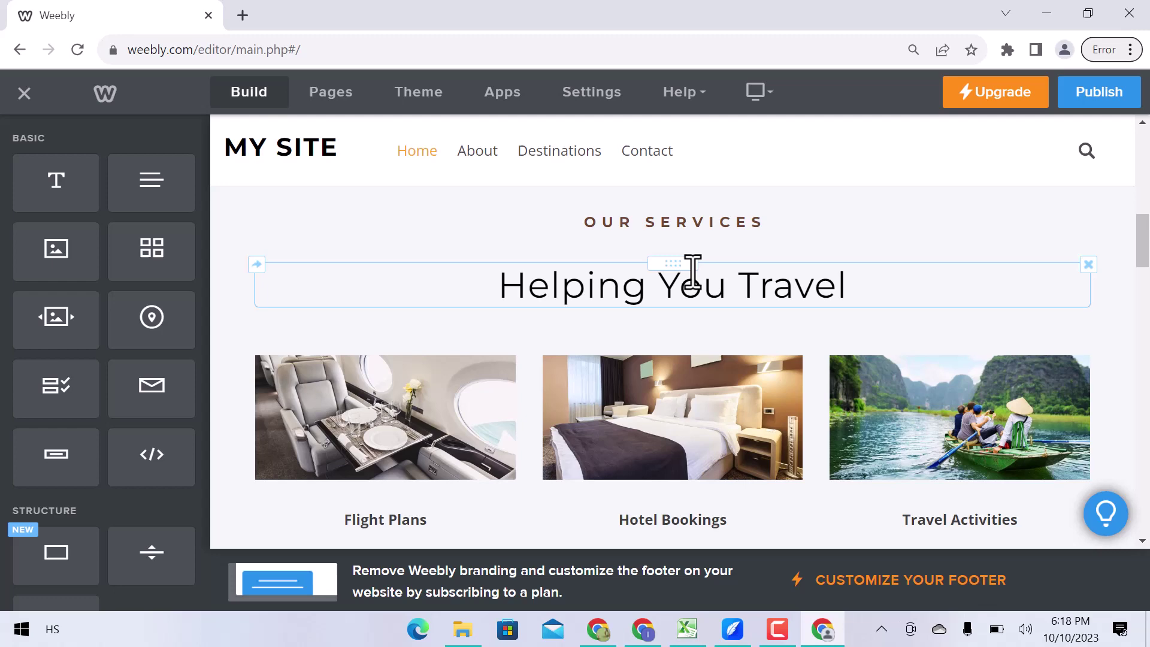
{"action": "left_click_drag", "start_coordinate": [681, 321], "coordinate": [680, 293]}
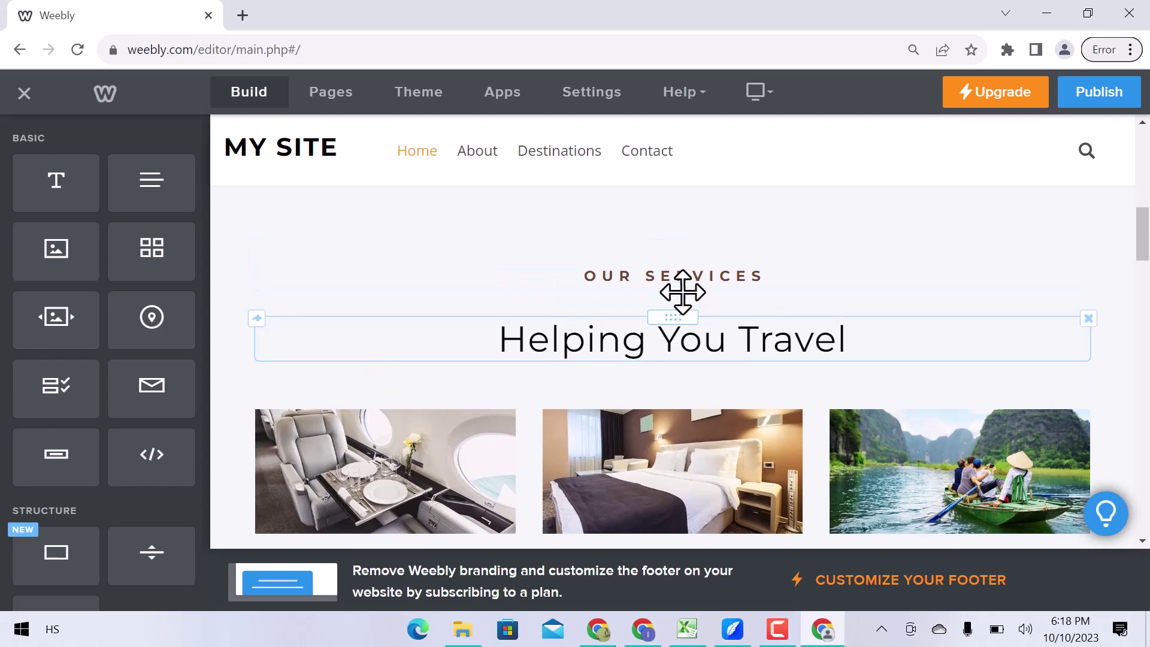
{"action": "scroll", "coordinate": [681, 440], "scroll_direction": "down", "scroll_amount": 3}
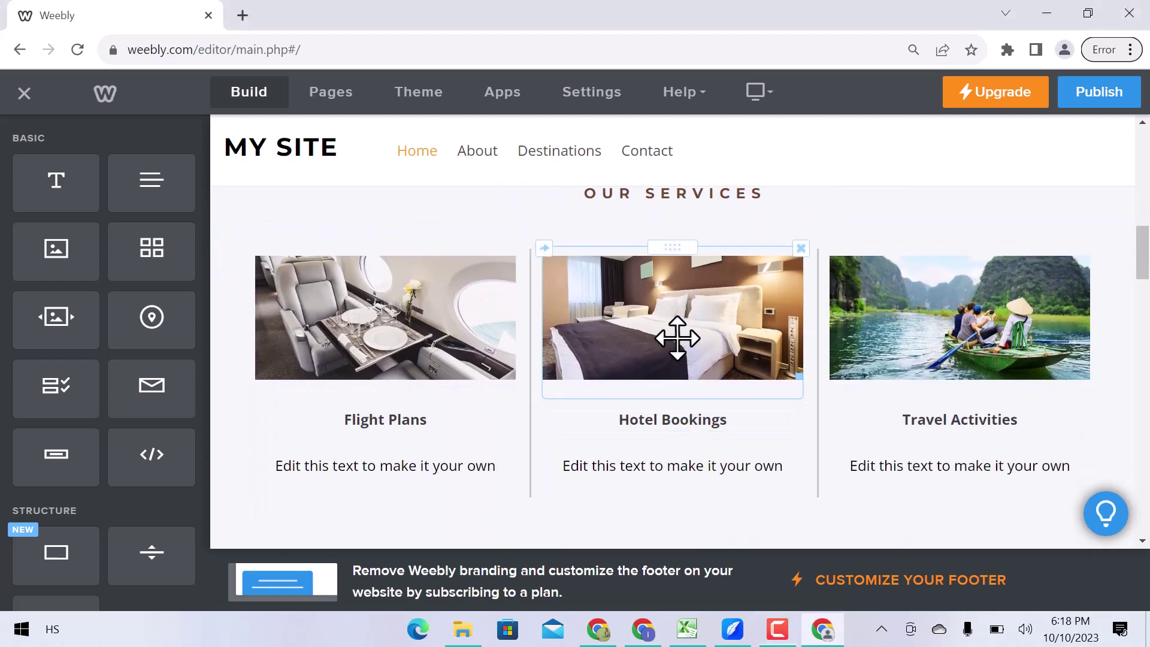
{"action": "left_click", "coordinate": [676, 335]}
{"action": "scroll", "coordinate": [709, 380], "scroll_direction": "down", "scroll_amount": 2}
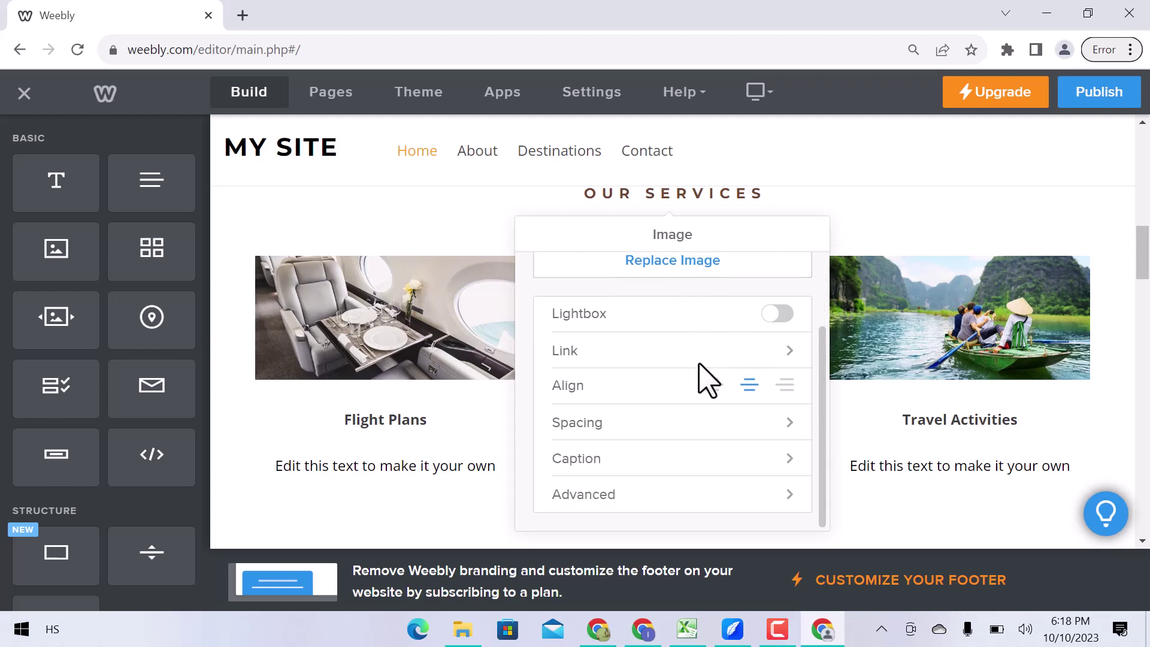
{"action": "left_click", "coordinate": [482, 447]}
{"action": "scroll", "coordinate": [483, 446], "scroll_direction": "down", "scroll_amount": 9}
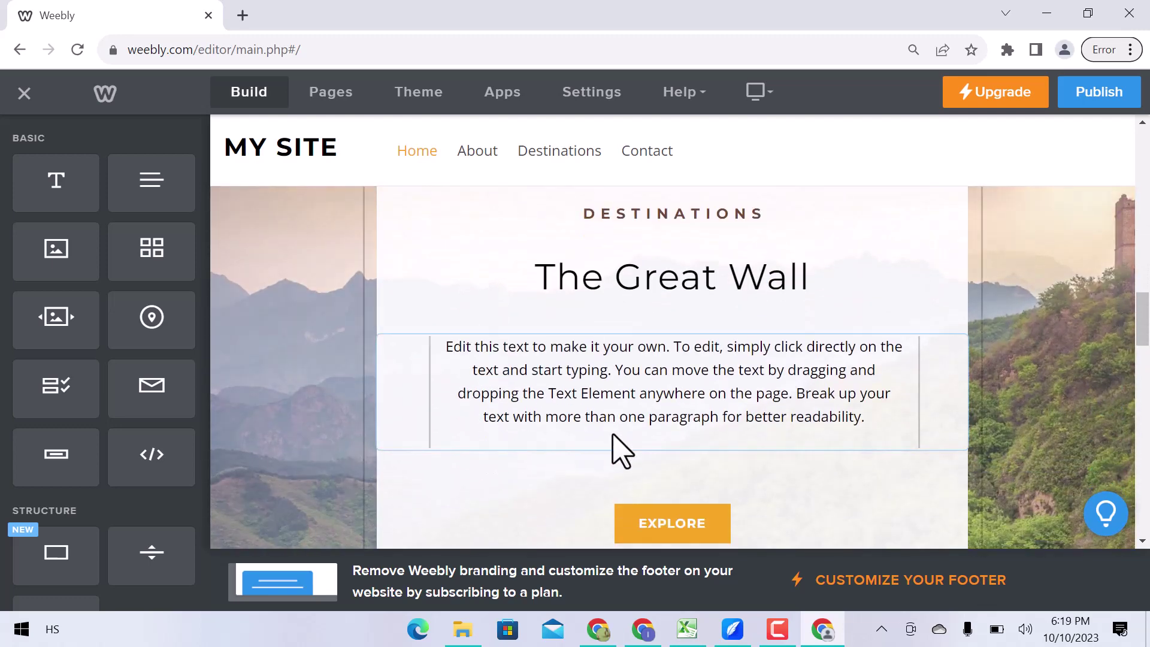
{"action": "scroll", "coordinate": [616, 449], "scroll_direction": "down", "scroll_amount": 5}
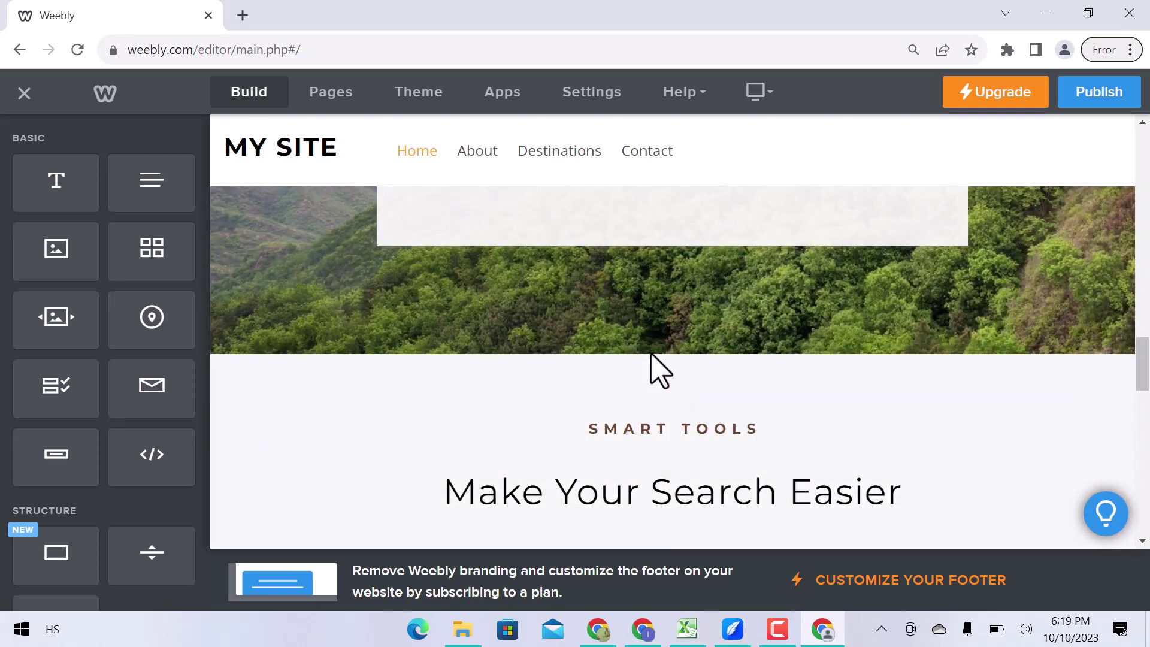
{"action": "scroll", "coordinate": [669, 199], "scroll_direction": "down", "scroll_amount": 3}
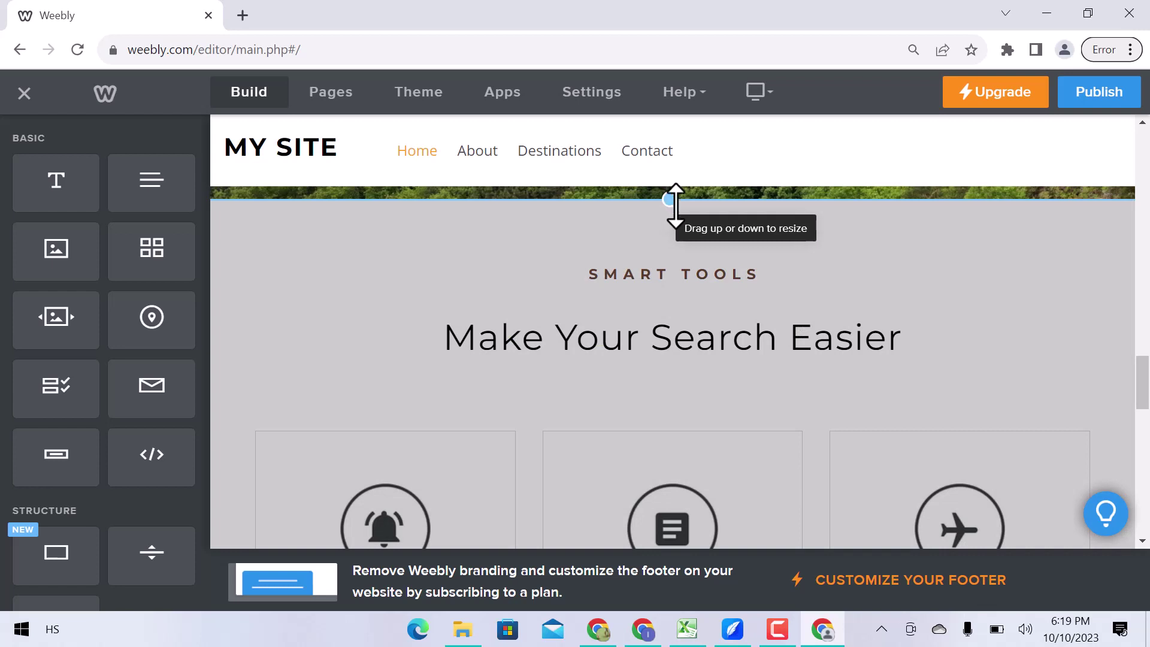
{"action": "scroll", "coordinate": [86, 457], "scroll_direction": "down", "scroll_amount": 2}
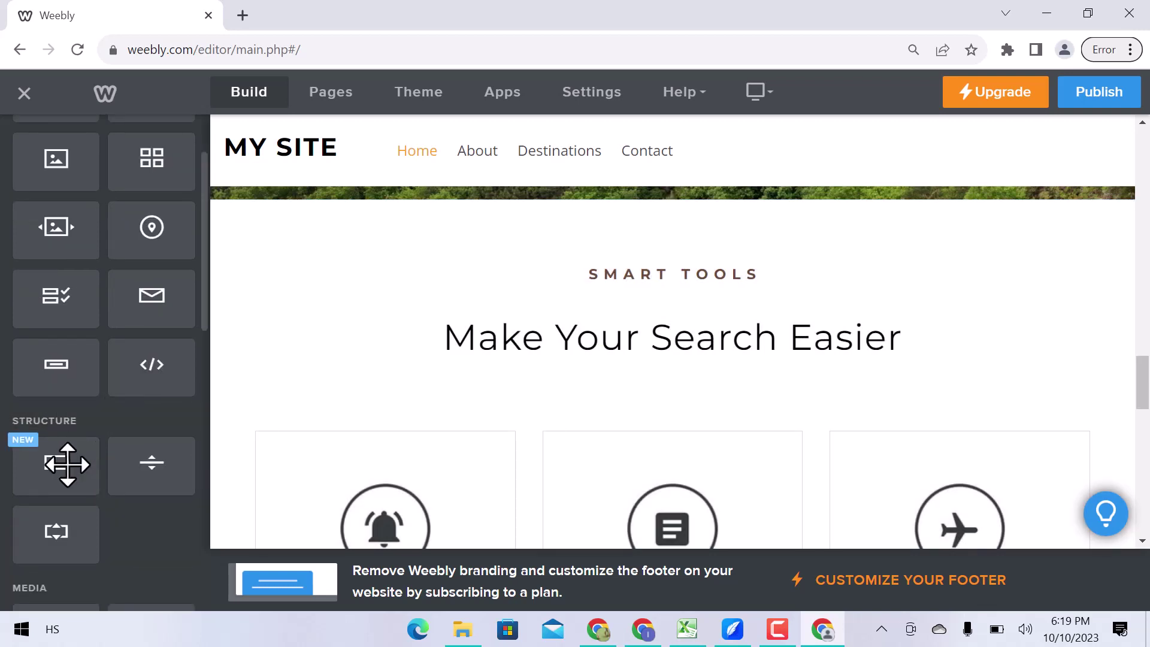
Add a new section above Smart Tools using the photo-grid Gallery layout.
{"action": "left_click_drag", "start_coordinate": [81, 460], "coordinate": [505, 209]}
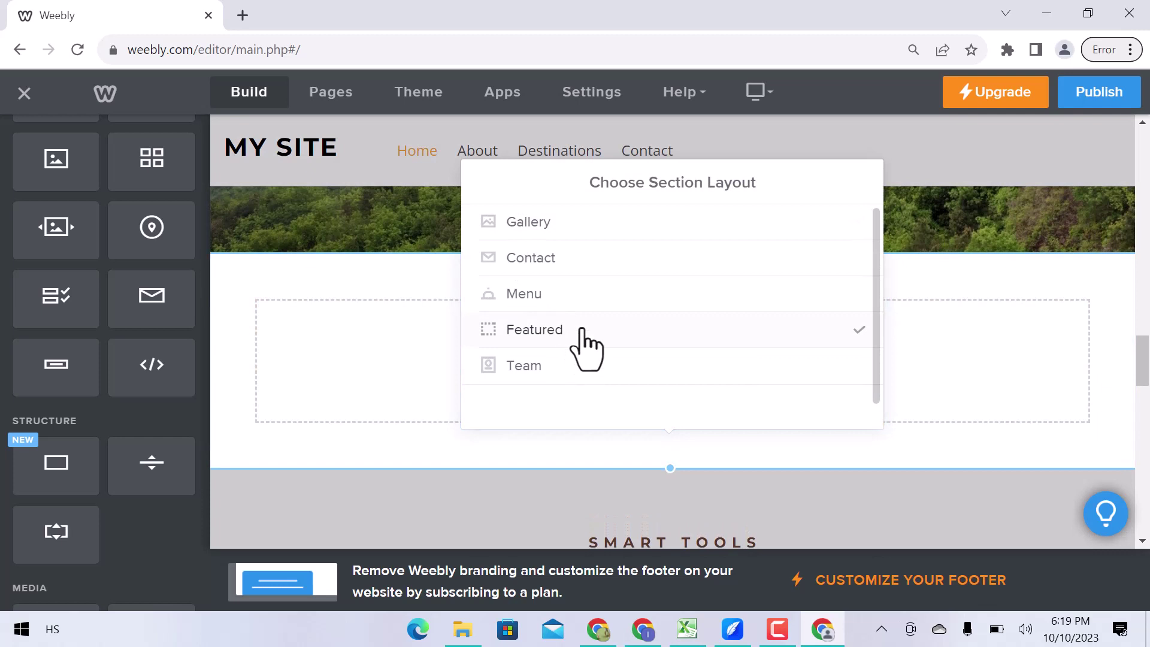
{"action": "left_click", "coordinate": [586, 228]}
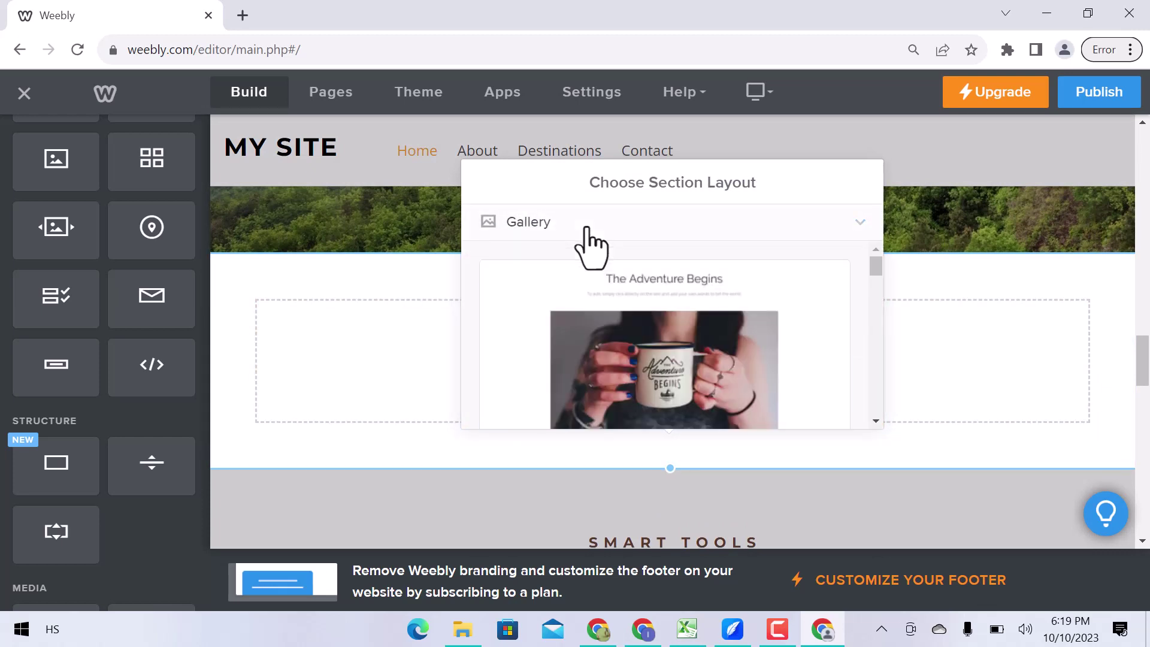
{"action": "scroll", "coordinate": [671, 359], "scroll_direction": "down", "scroll_amount": 3}
{"action": "left_click", "coordinate": [670, 358]}
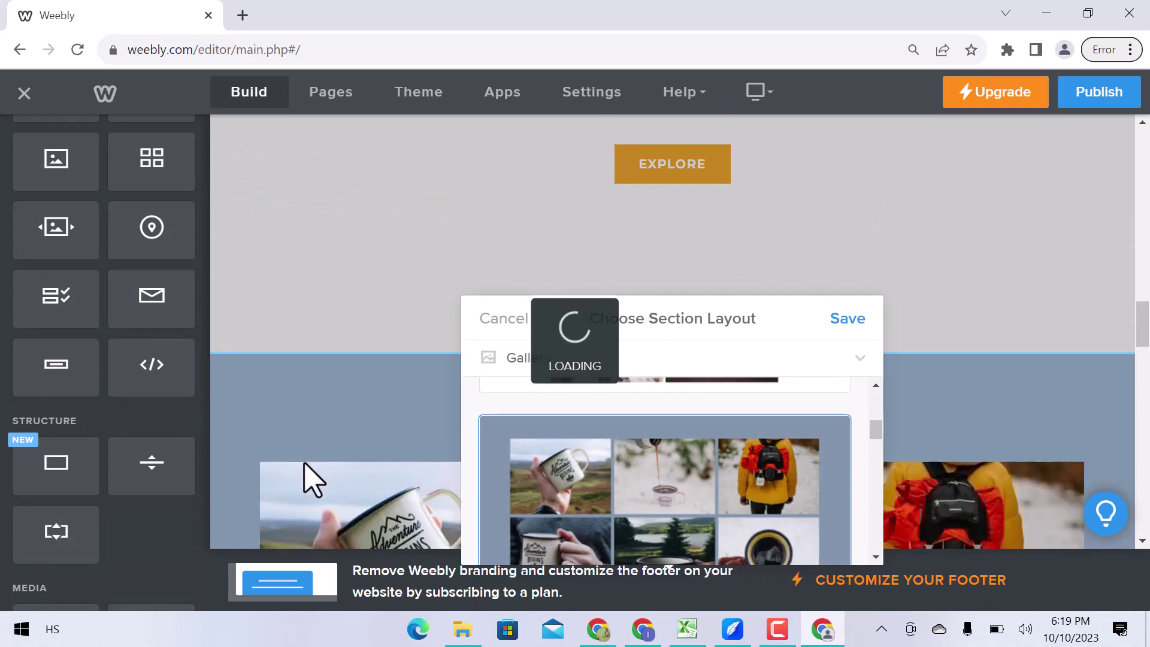
Replace the five-star testimonial's author name with a new reviewer name.
{"action": "scroll", "coordinate": [316, 471], "scroll_direction": "down", "scroll_amount": 3}
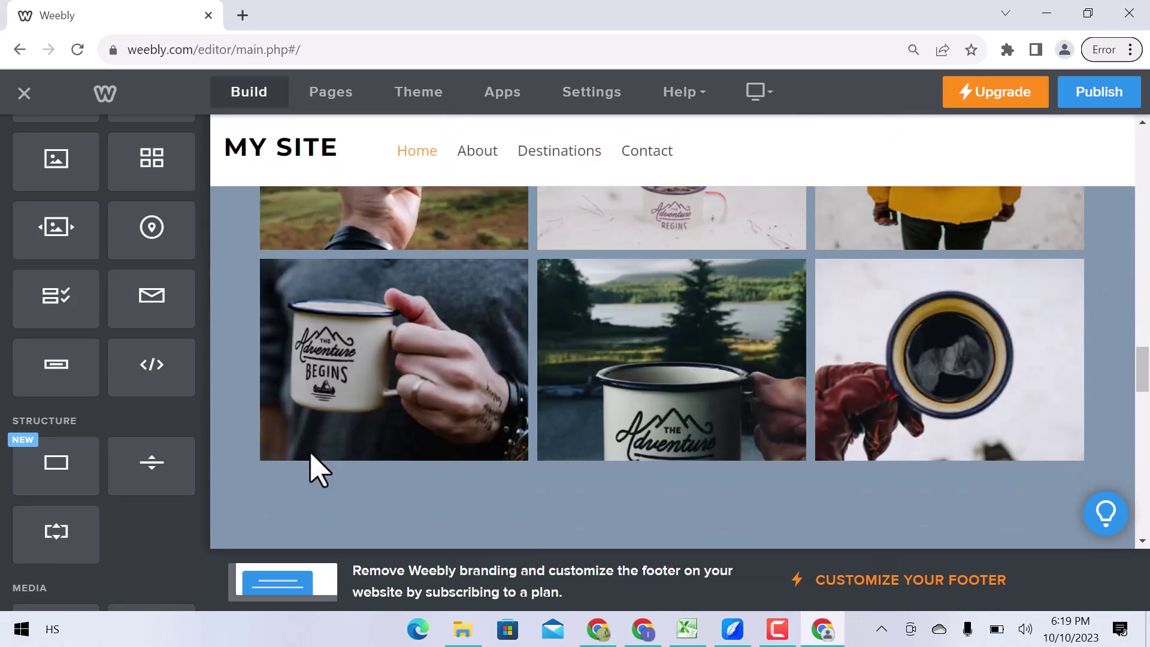
{"action": "scroll", "coordinate": [316, 470], "scroll_direction": "down", "scroll_amount": 3}
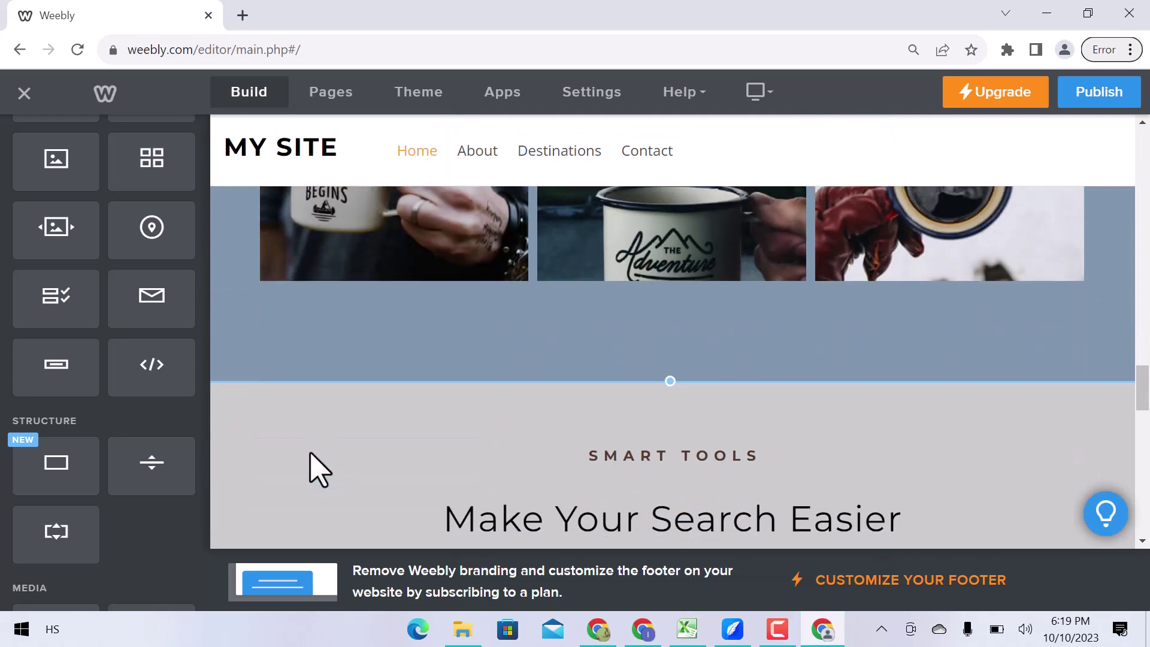
{"action": "scroll", "coordinate": [453, 467], "scroll_direction": "down", "scroll_amount": 10}
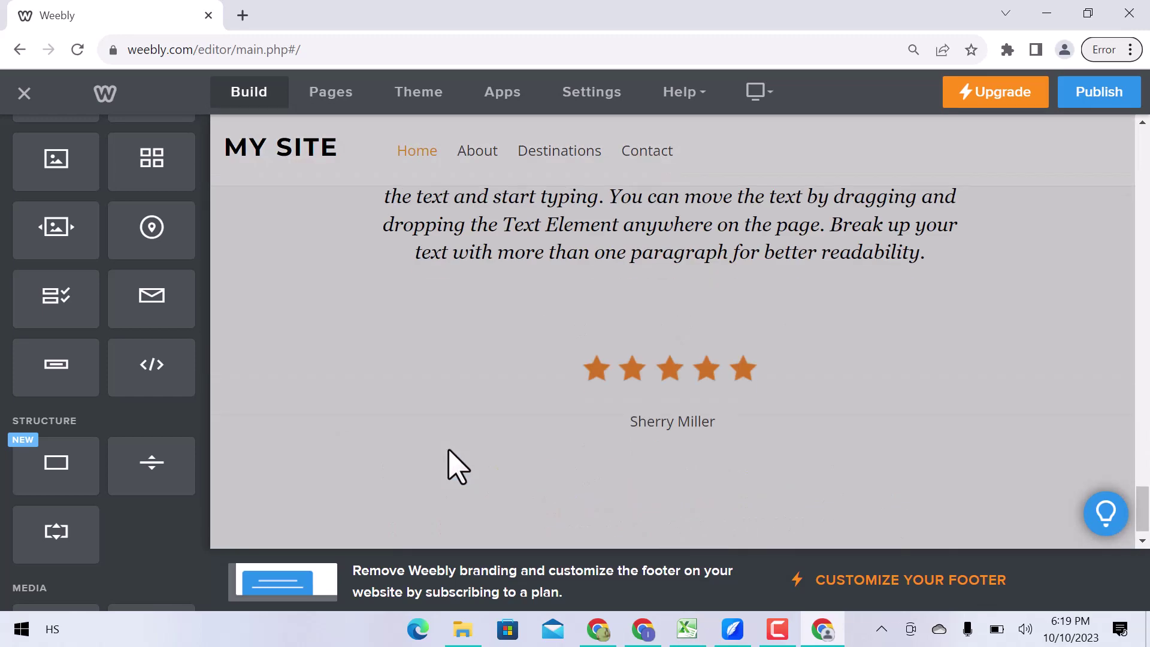
{"action": "left_click", "coordinate": [671, 419]}
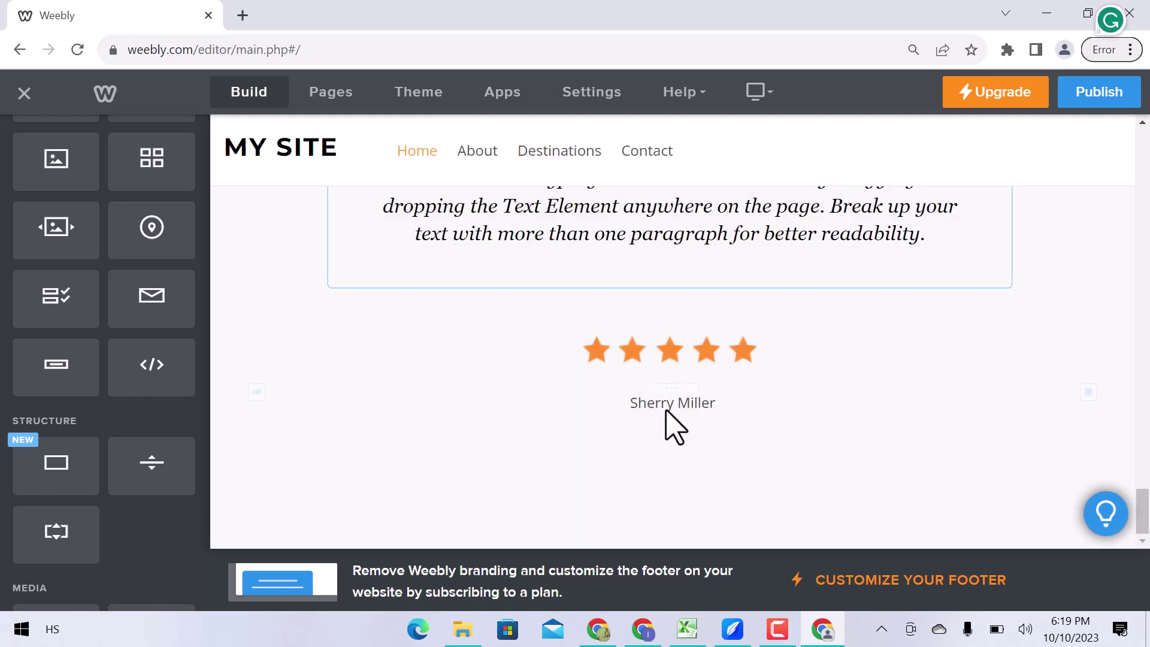
{"action": "left_click_drag", "start_coordinate": [716, 403], "coordinate": [635, 403]}
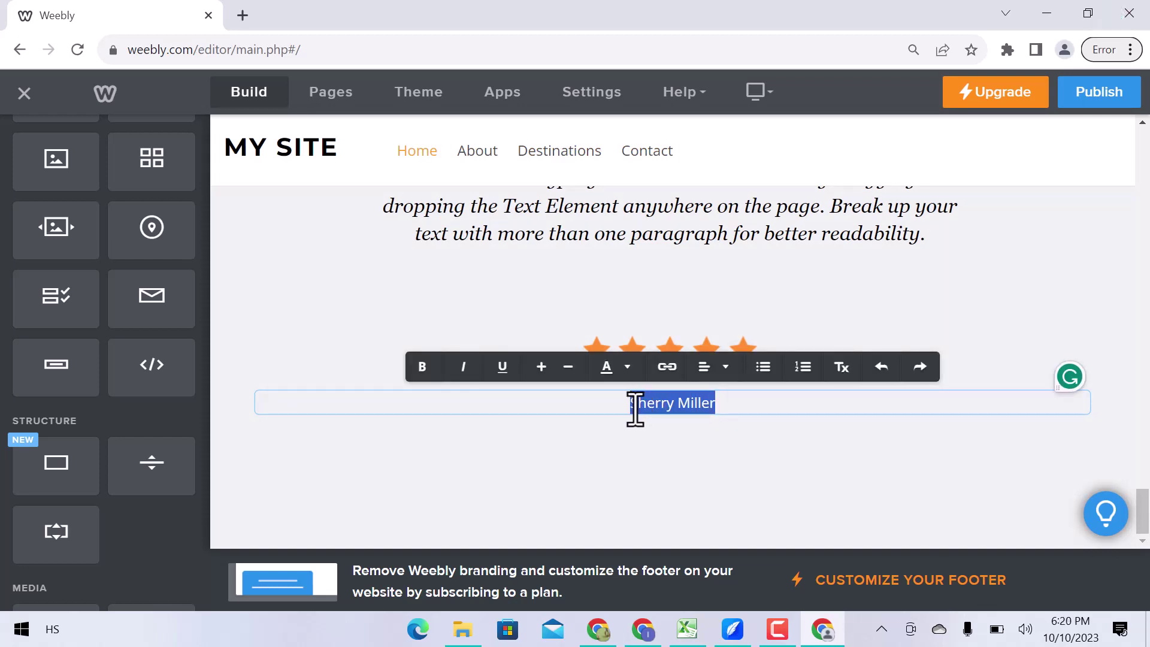
{"action": "key", "text": "BackSpace"}
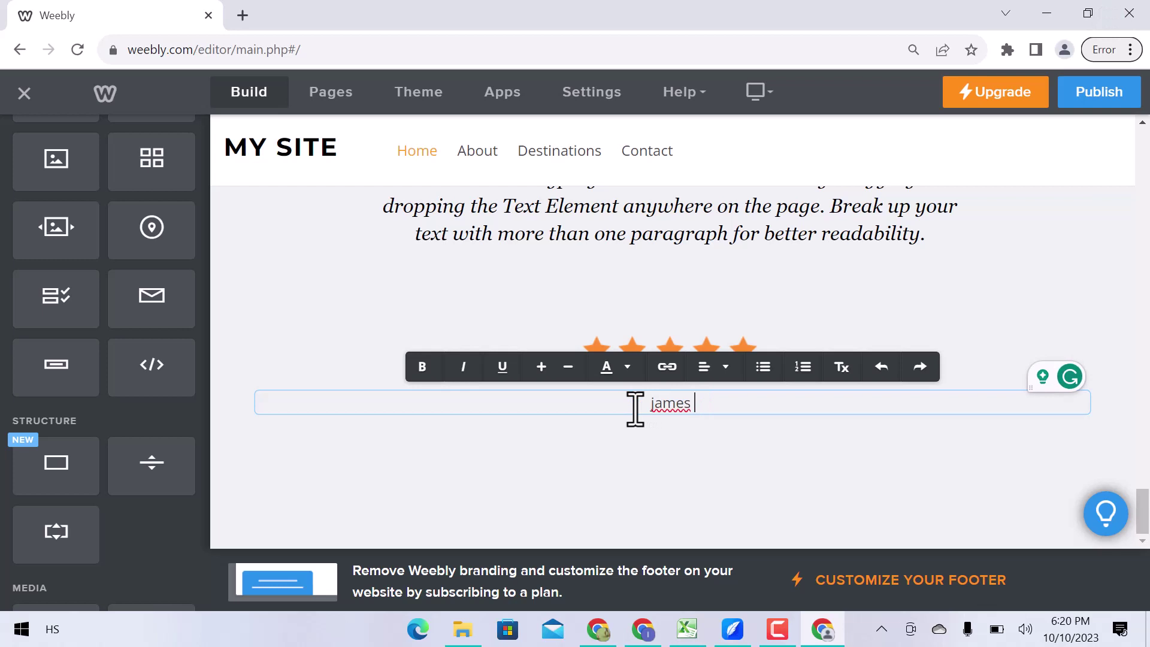
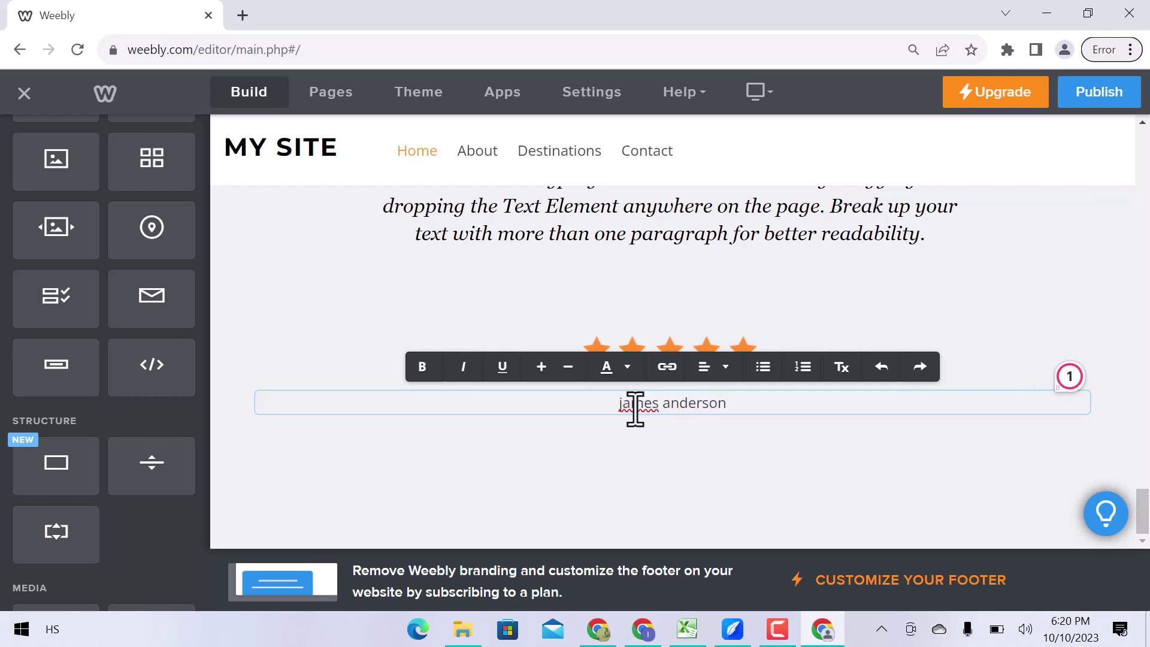
{"action": "key", "text": "Return"}
{"action": "key", "text": "BackSpace"}
{"action": "left_click", "coordinate": [390, 106]}
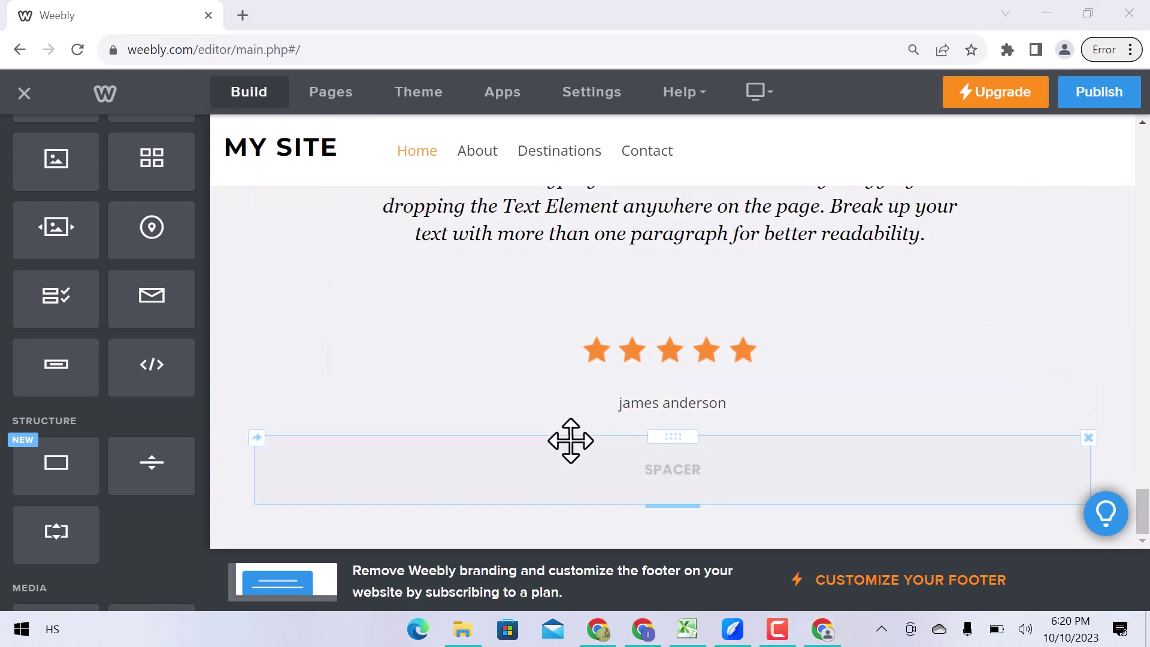
Look through the Pages and Theme panels, then browse the App Center listings.
{"action": "left_click", "coordinate": [323, 98]}
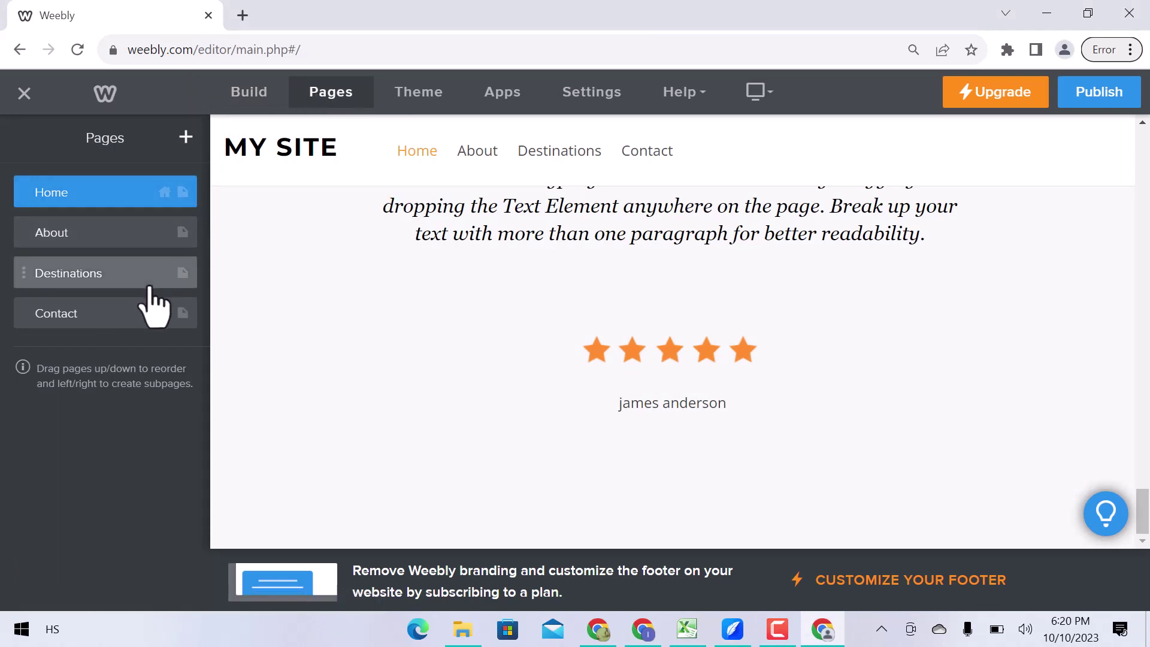
{"action": "left_click", "coordinate": [439, 102]}
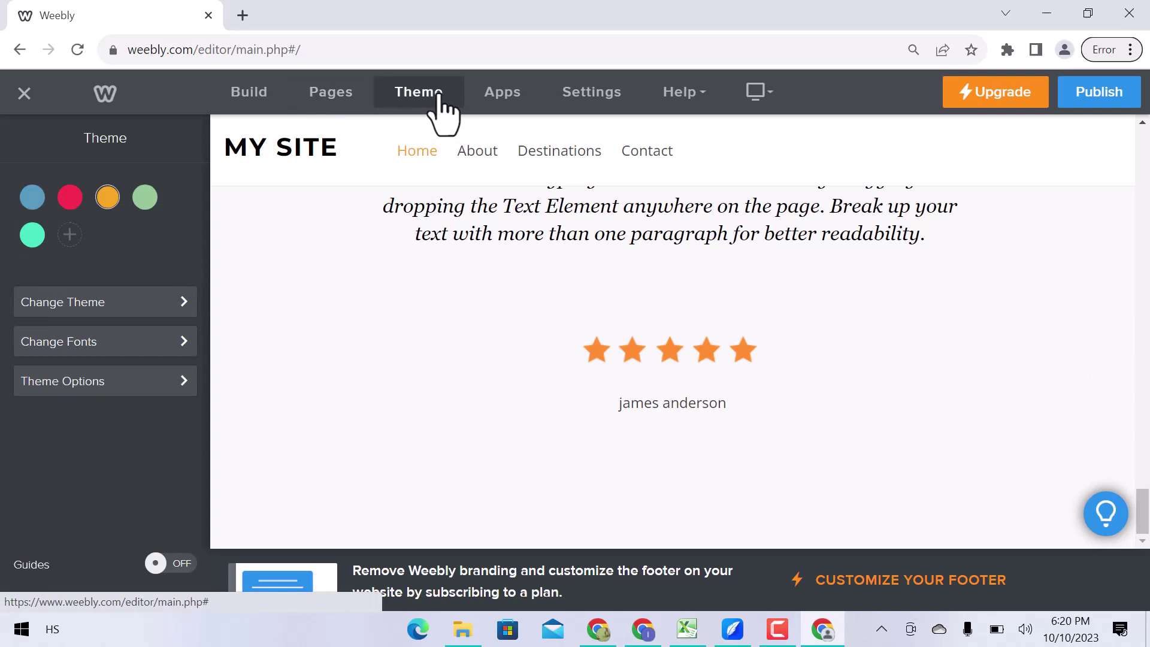
{"action": "left_click", "coordinate": [510, 96]}
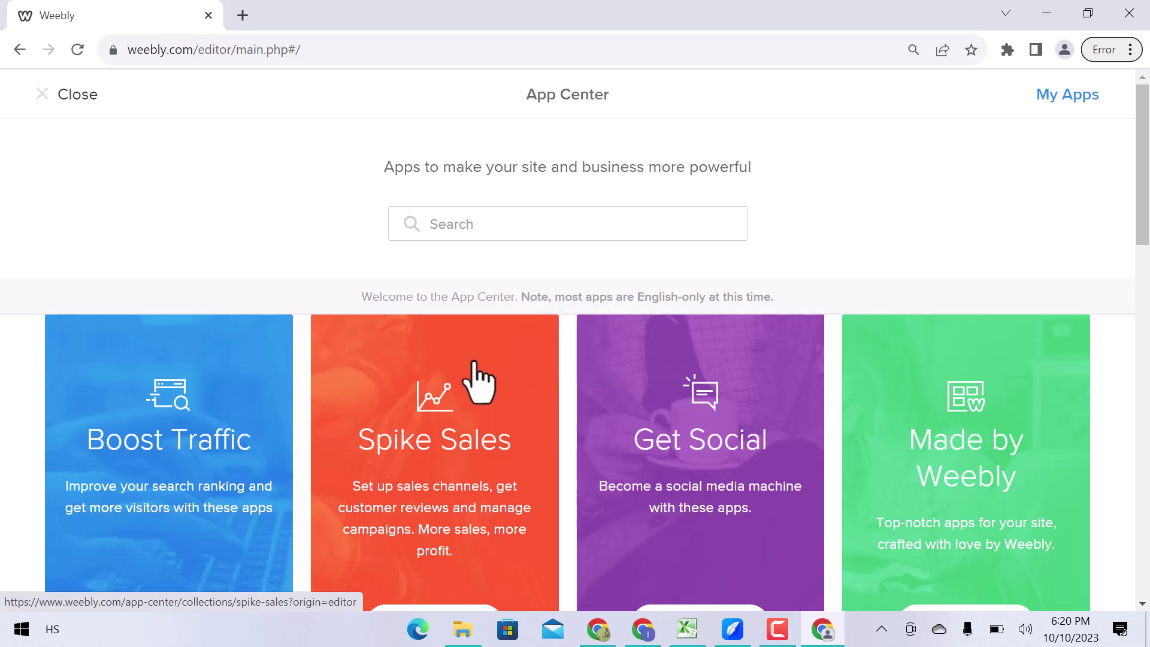
{"action": "scroll", "coordinate": [479, 382], "scroll_direction": "down", "scroll_amount": 7}
{"action": "scroll", "coordinate": [480, 380], "scroll_direction": "down", "scroll_amount": 3}
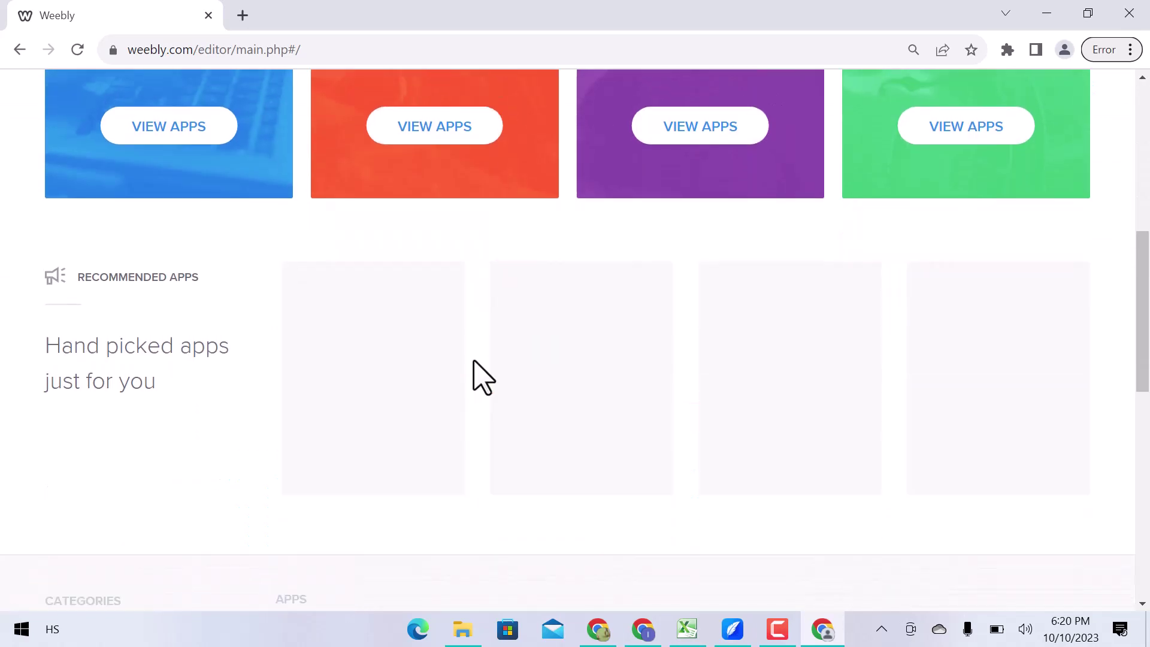
Leave the App Center, review General settings and the Help menu, then return to Build.
{"action": "left_click", "coordinate": [19, 49]}
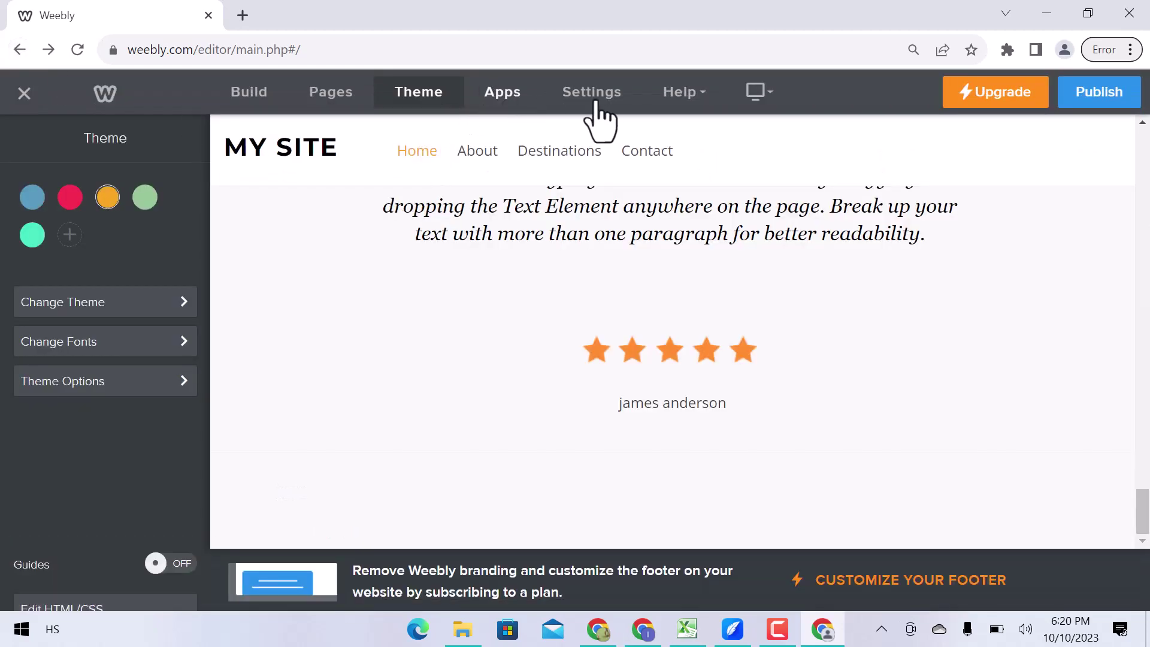
{"action": "left_click", "coordinate": [599, 99]}
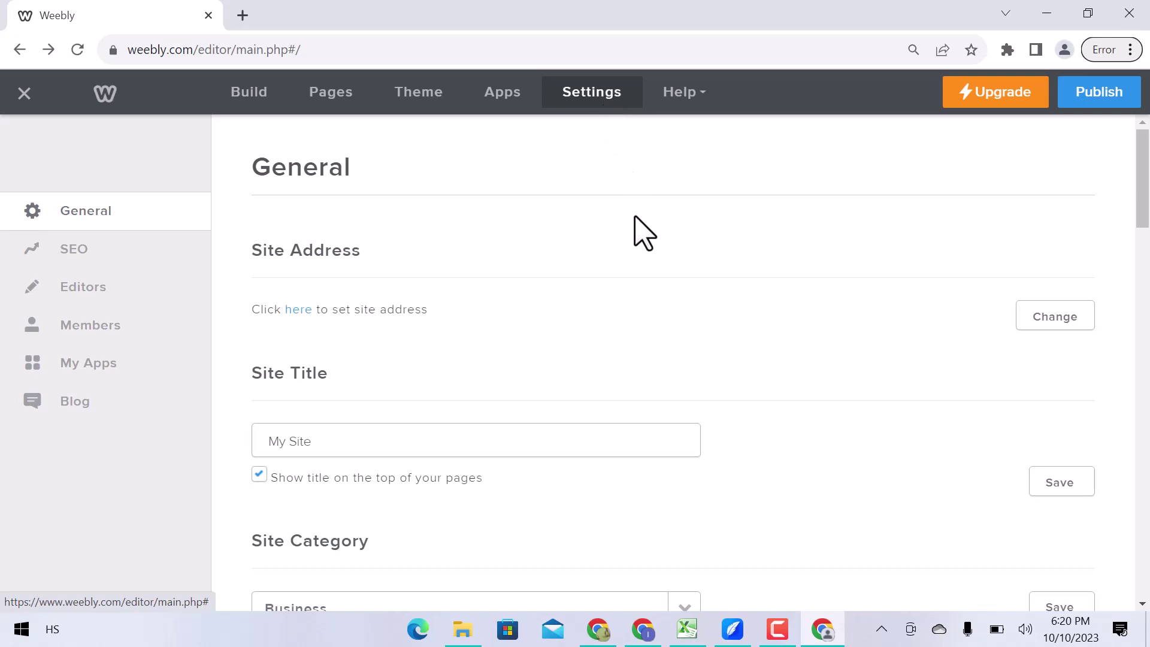
{"action": "scroll", "coordinate": [637, 231], "scroll_direction": "down", "scroll_amount": 10}
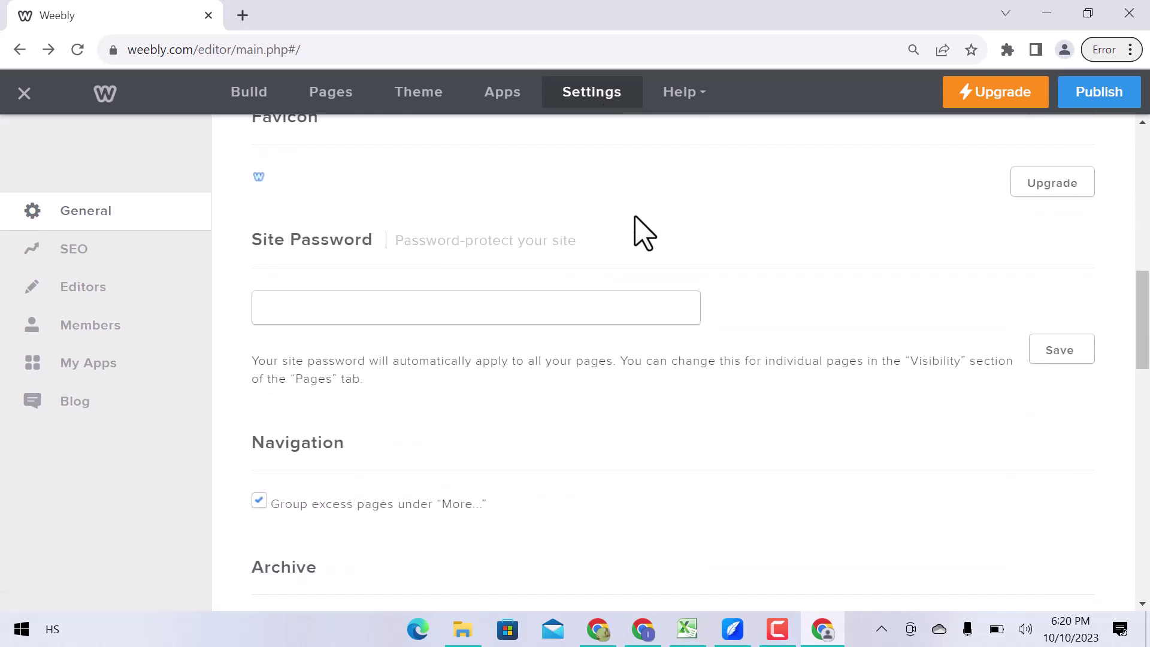
{"action": "left_click", "coordinate": [689, 96]}
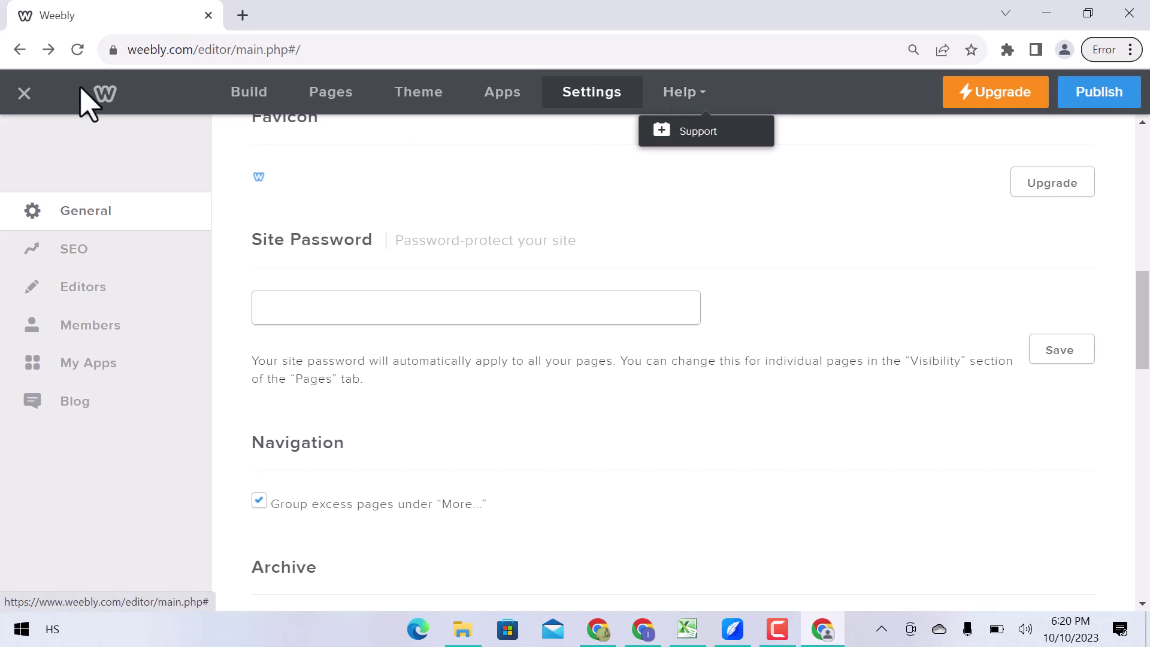
{"action": "left_click", "coordinate": [246, 99]}
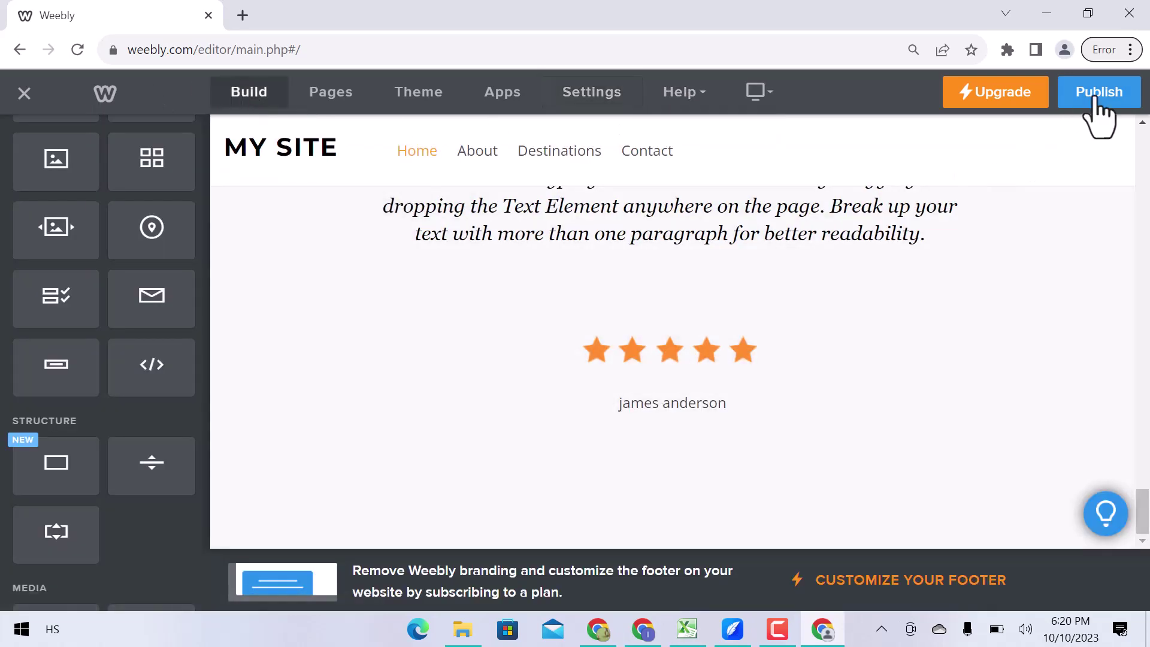
{"action": "left_click", "coordinate": [777, 629]}
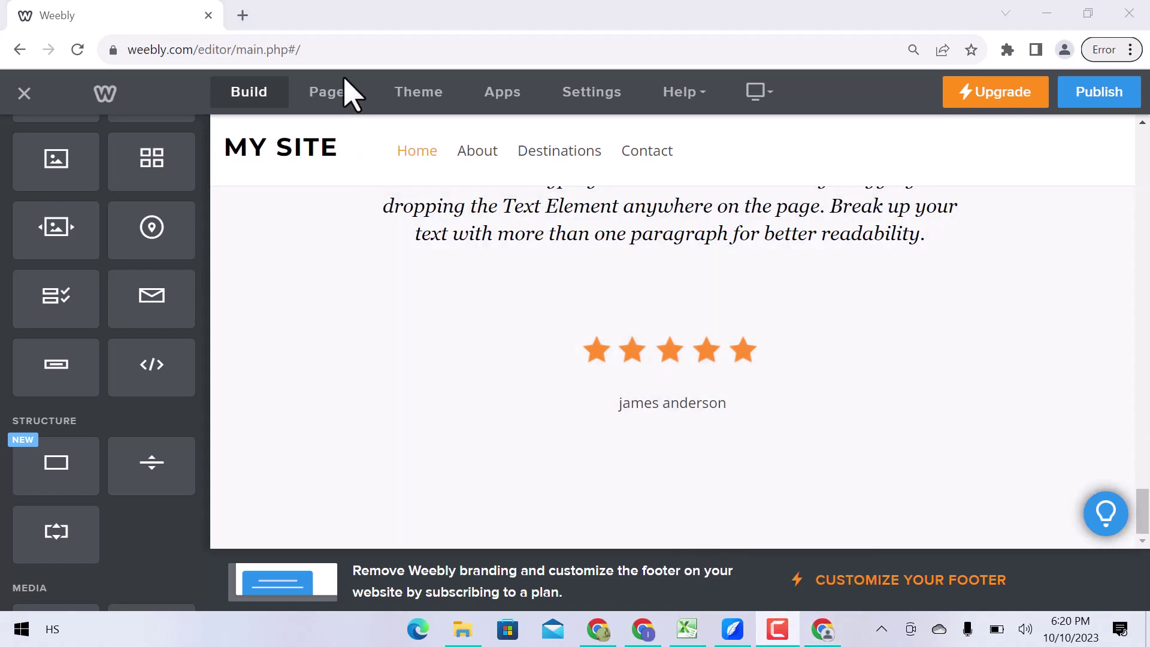